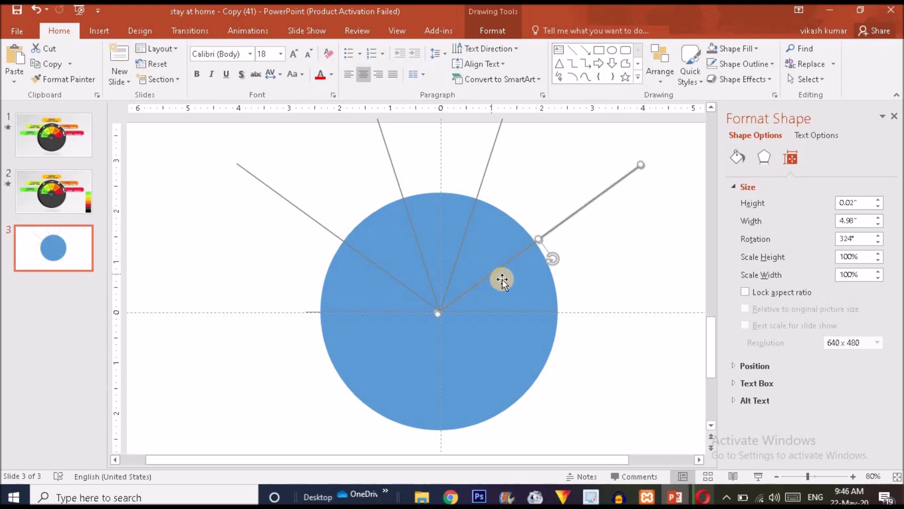
left_click(826, 477)
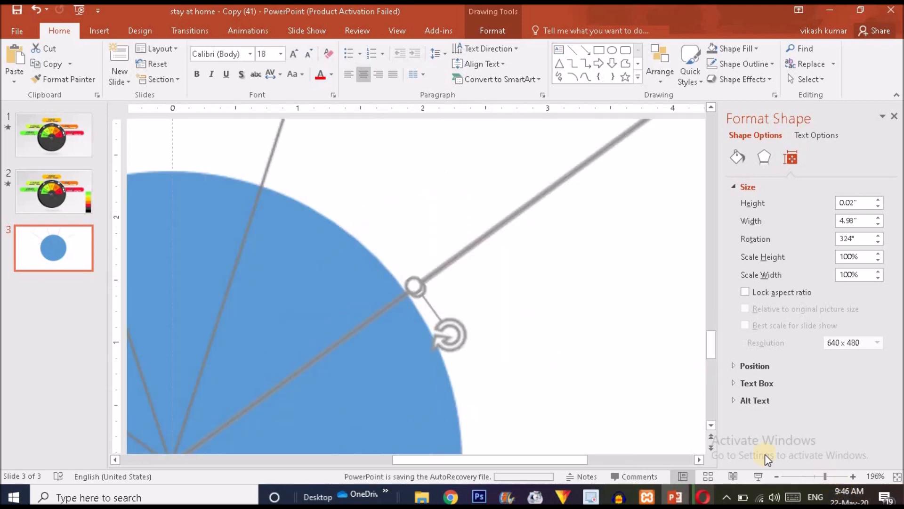
mouse_move(433, 460)
left_mouse_down()
mouse_move(398, 458)
mouse_move(434, 462)
left_mouse_up()
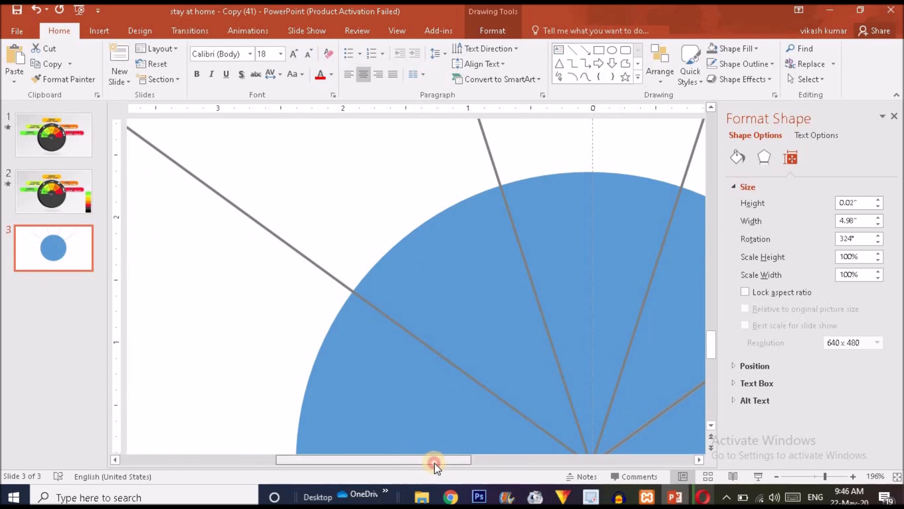
left_click_drag(711, 350, 711, 358)
left_click(460, 394)
left_click(537, 379)
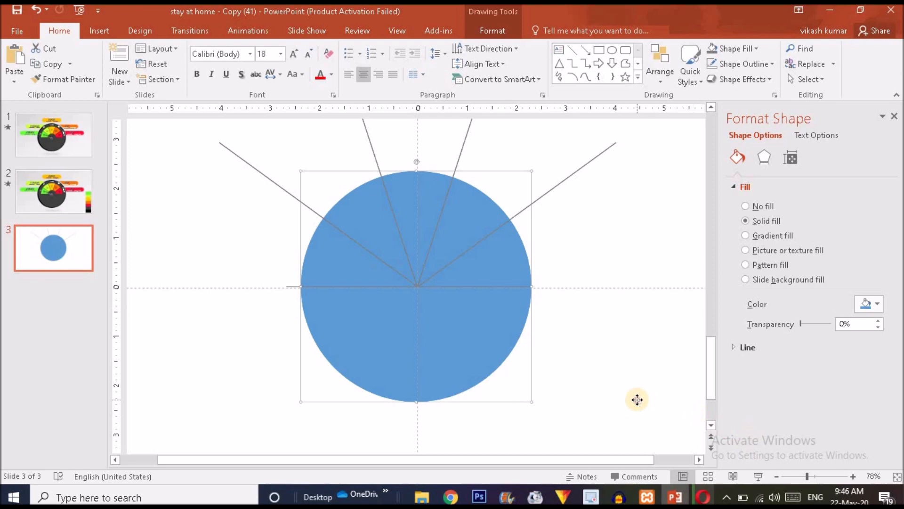
Step: Turn off the drawing guides on the slide, leaving the smart guides enabled
right_click(203, 197)
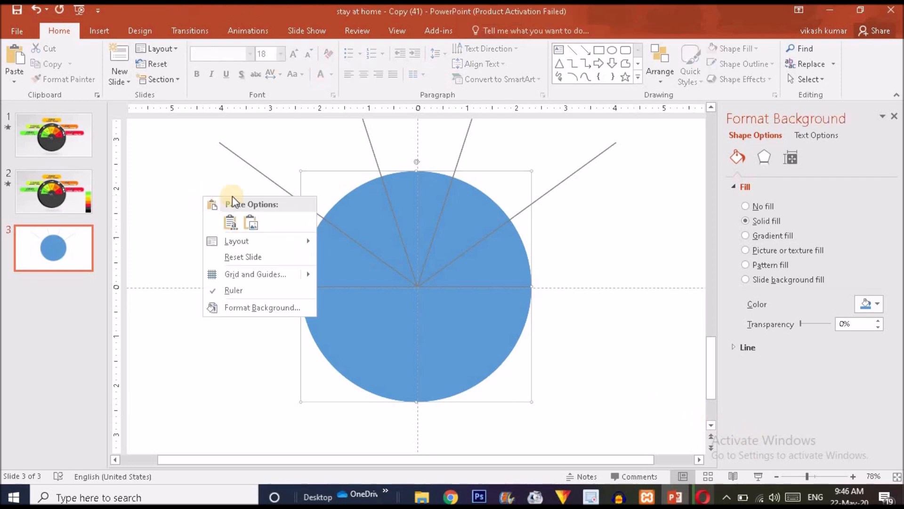
left_click(261, 274)
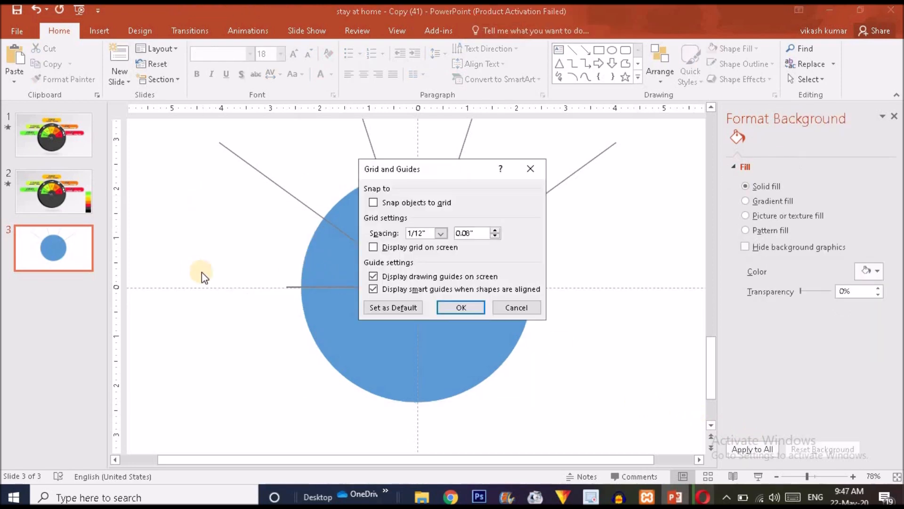
left_click(530, 171)
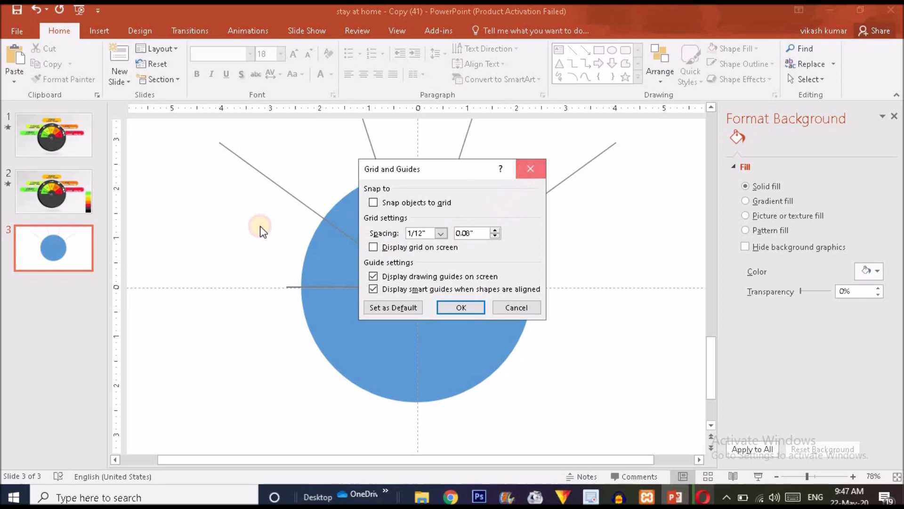
right_click(160, 202)
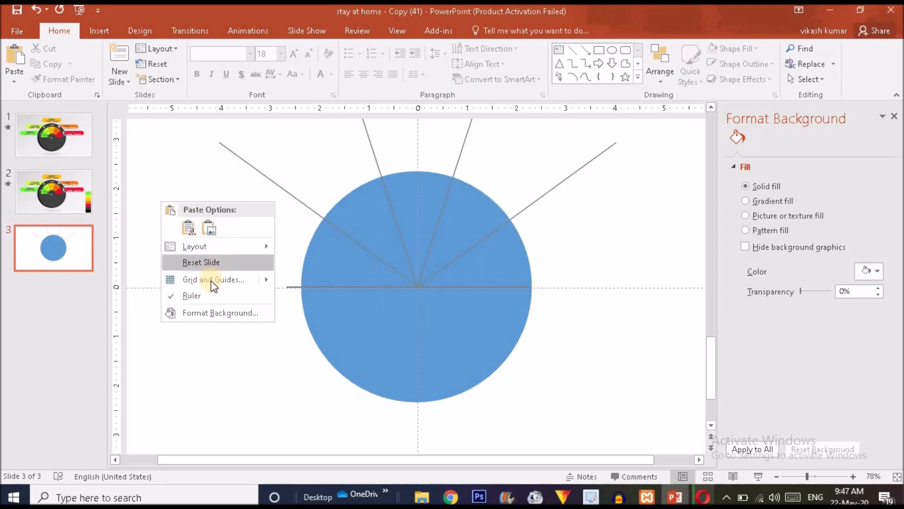
mouse_move(212, 280)
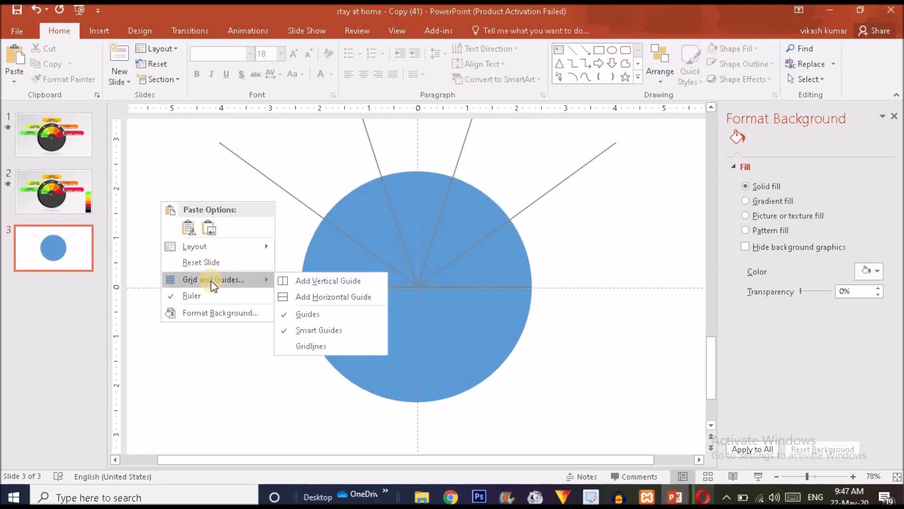
left_click(301, 314)
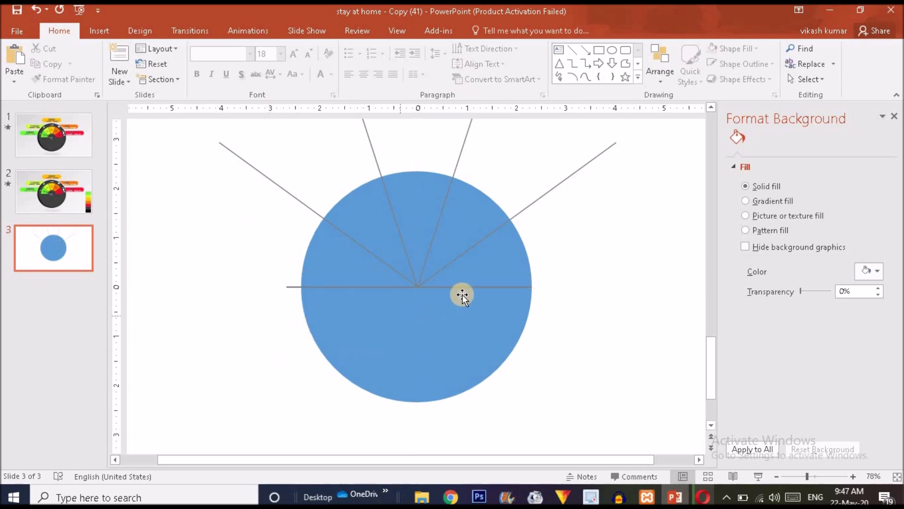
Step: Duplicate the blue circle and give the copy a solid grey fill with 44% transparency
left_click(386, 326)
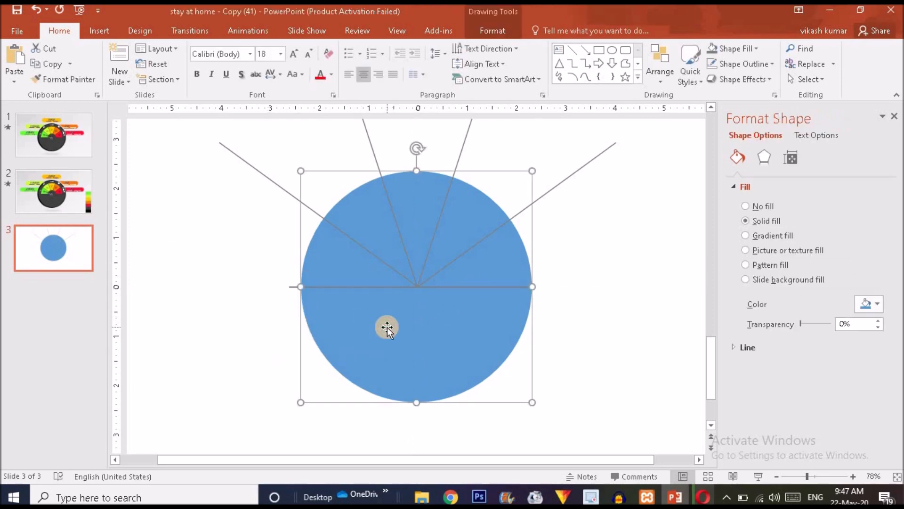
key("ctrl+d")
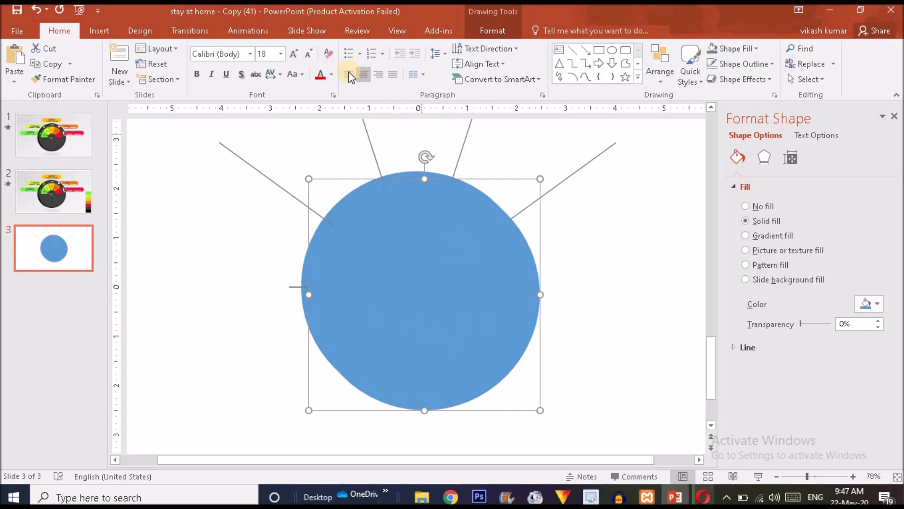
left_click(495, 31)
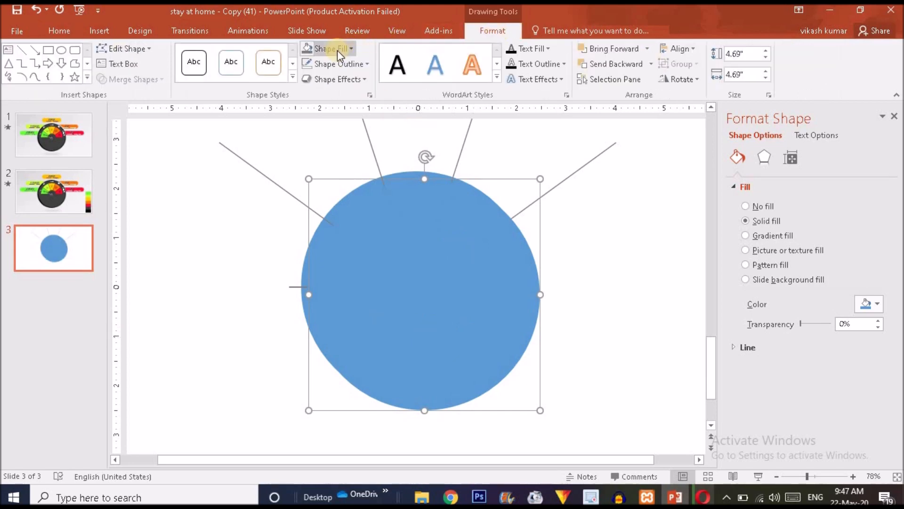
left_click(336, 63)
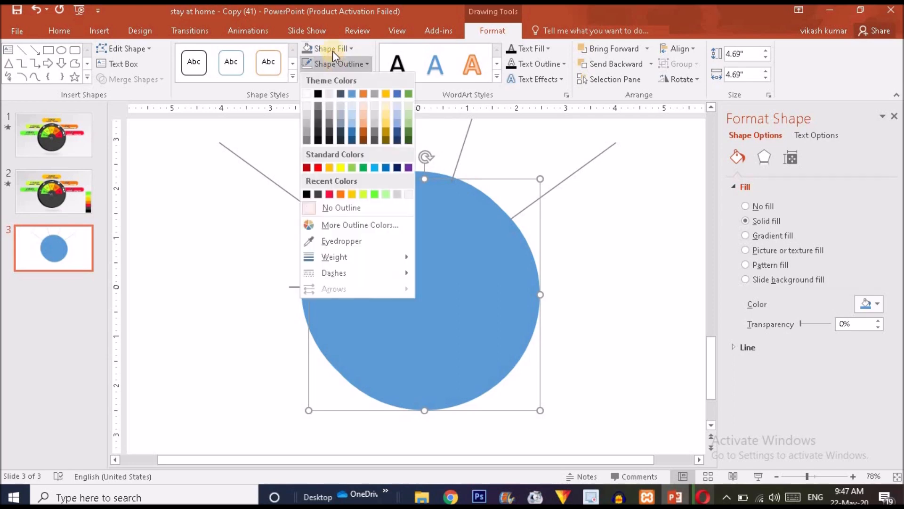
left_click(332, 47)
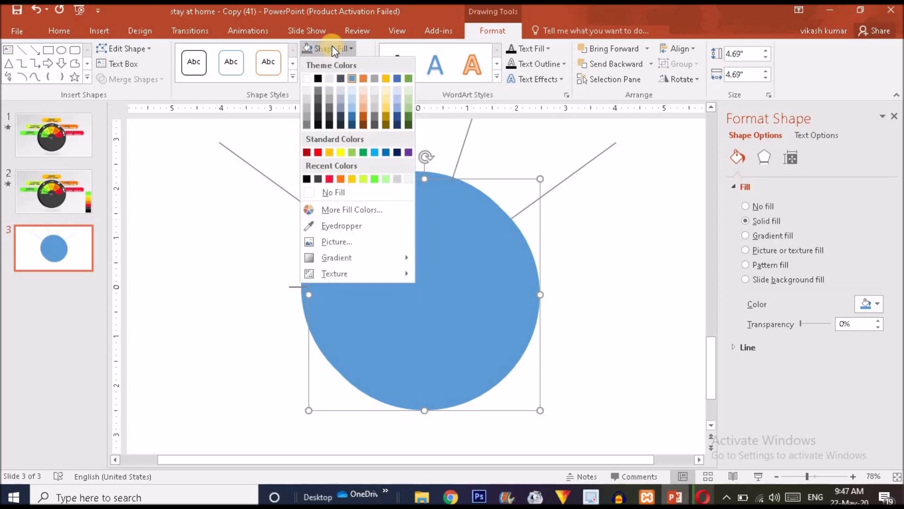
left_click(306, 117)
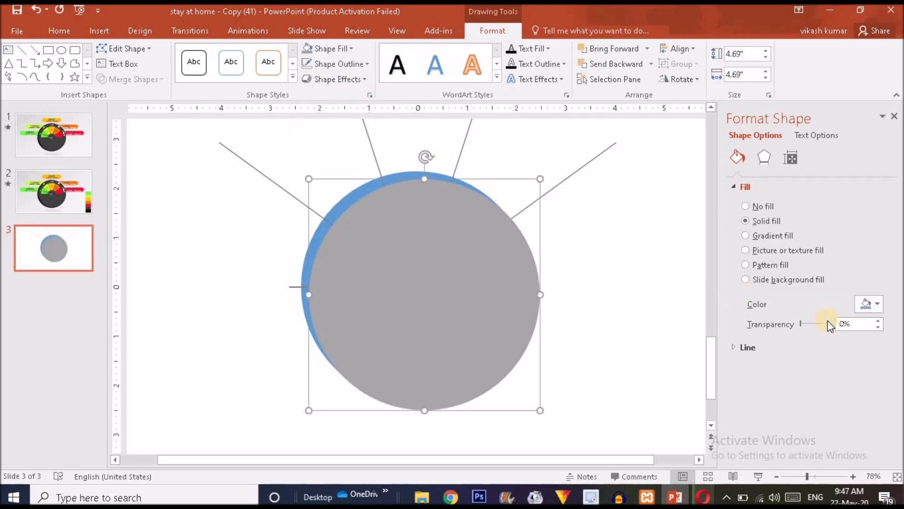
mouse_move(801, 325)
left_mouse_down()
mouse_move(824, 323)
mouse_move(813, 322)
left_mouse_up()
Step: Shrink the grey circle to about 1.35" in diameter and centre it where the dividing lines meet
left_click_drag(486, 339, 516, 337)
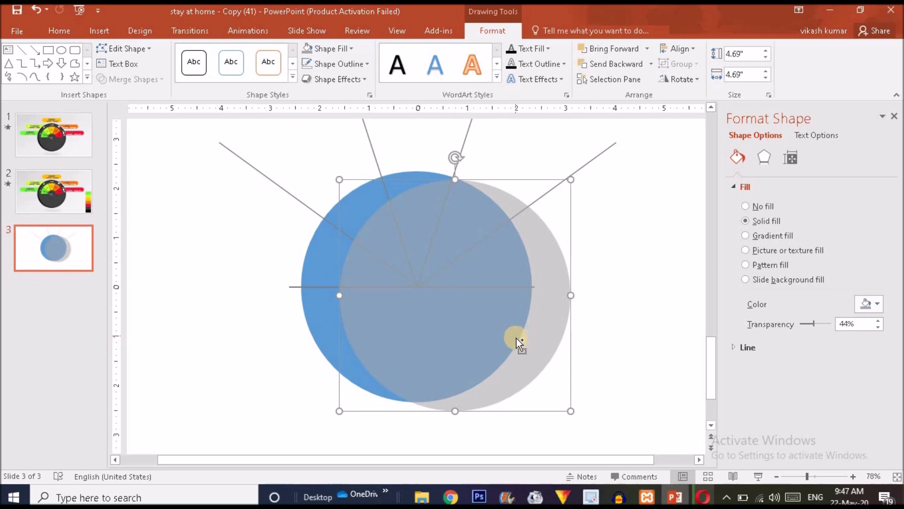
left_click_drag(571, 411, 487, 315)
left_click_drag(457, 289, 613, 248)
key("Delete")
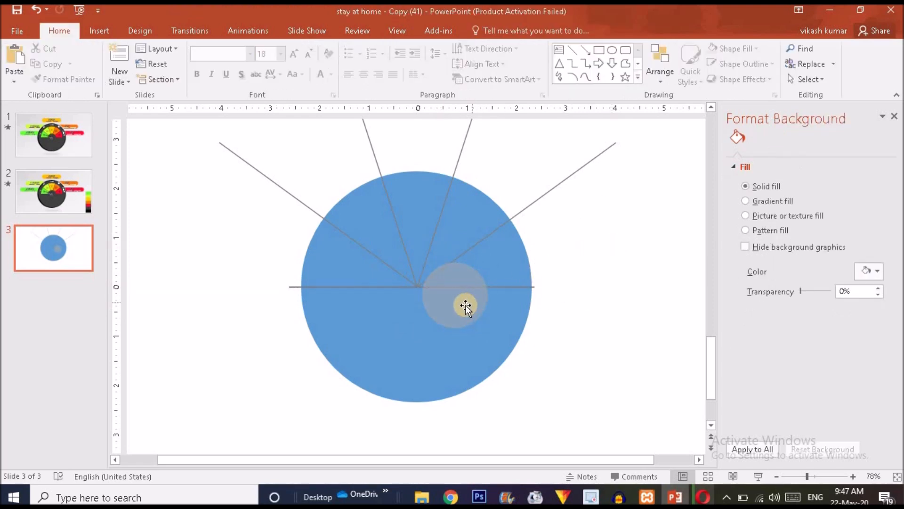
left_click_drag(442, 302, 417, 299)
Step: Duplicate the small grey circle, enlarge the copy into a concentric circle just inside the blue edge, and set its transparency to 31%
key("ctrl+z")
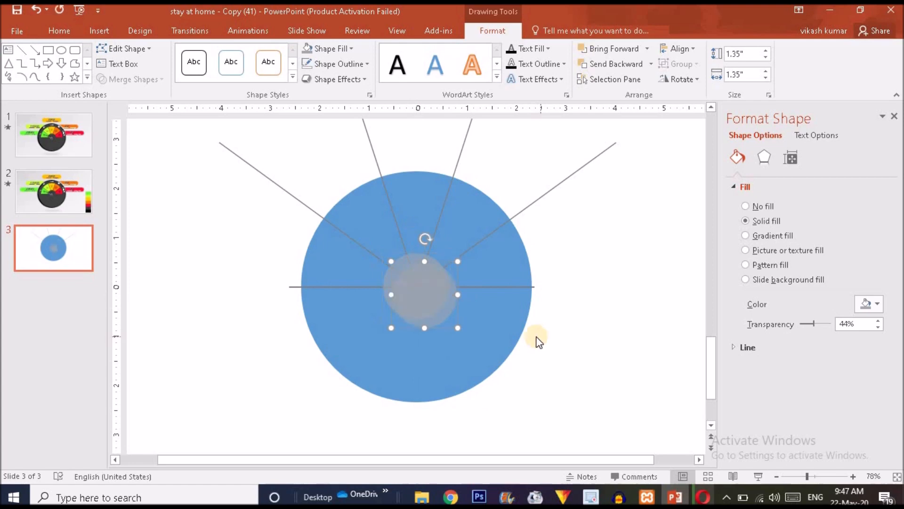
left_click_drag(460, 332, 512, 379)
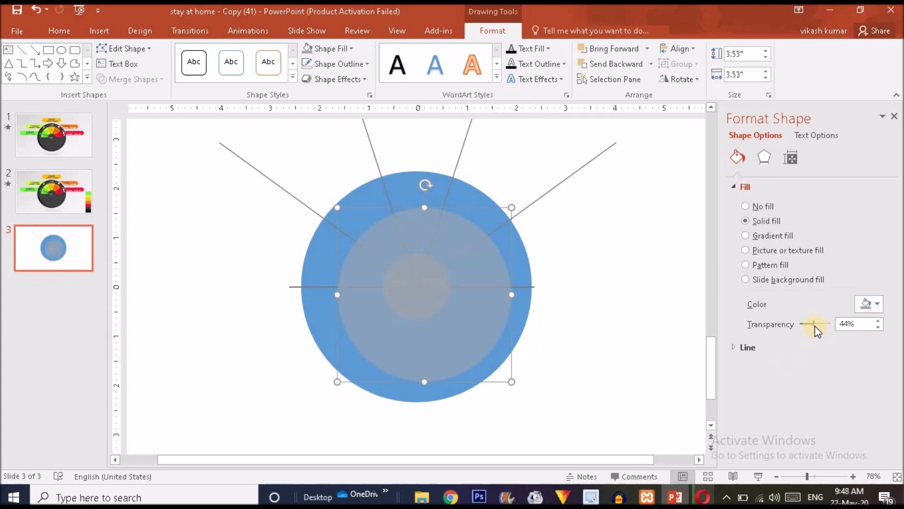
left_click_drag(427, 326, 428, 319)
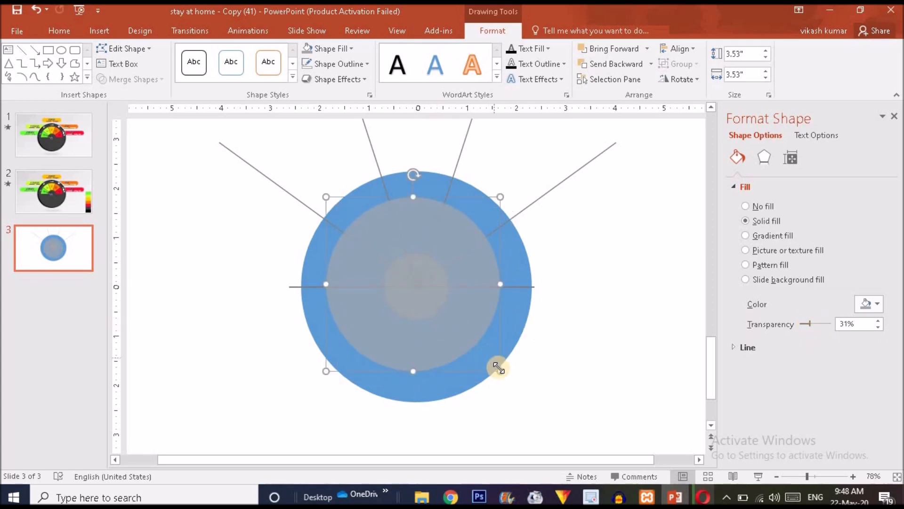
left_click_drag(498, 366, 503, 374)
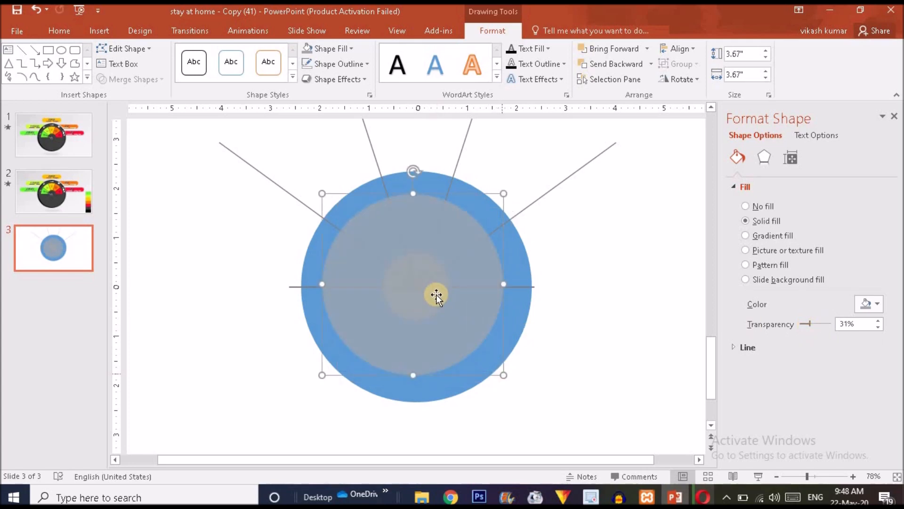
left_click_drag(439, 295, 439, 296)
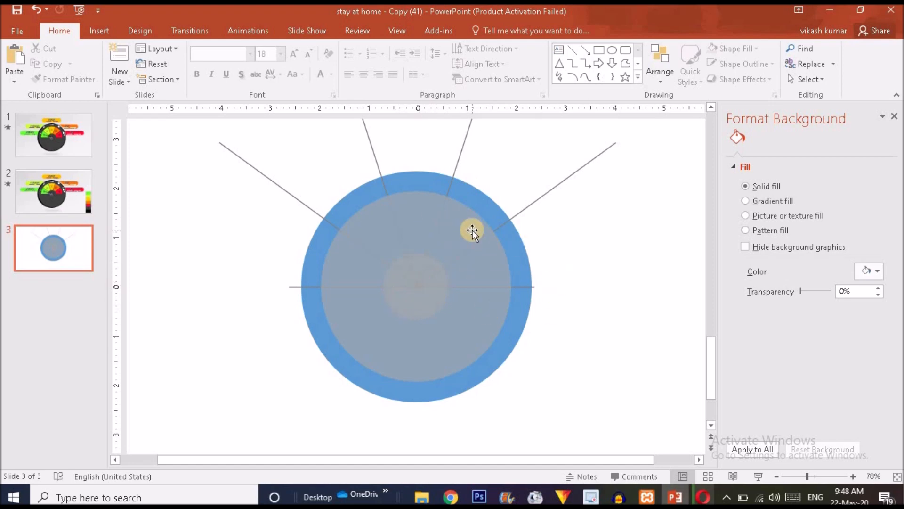
Step: Select all the circles and dividing lines and split them into separate pieces with Merge Shapes Fragment
left_click(473, 230)
left_click(583, 277)
left_click(495, 264)
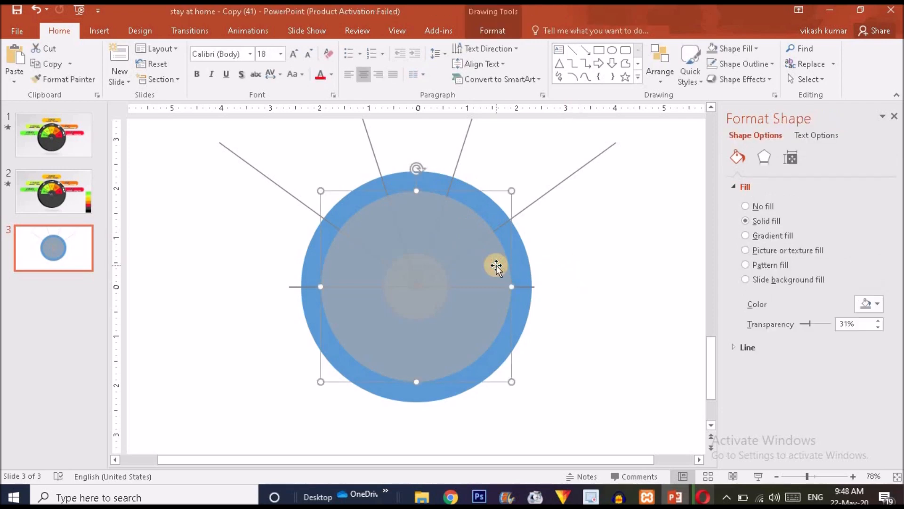
key("ctrl+a")
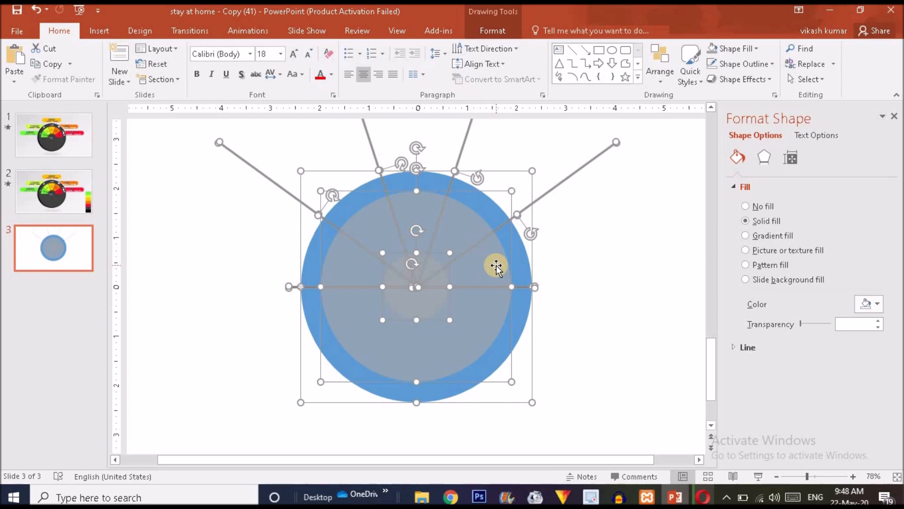
left_click(495, 30)
left_click(137, 80)
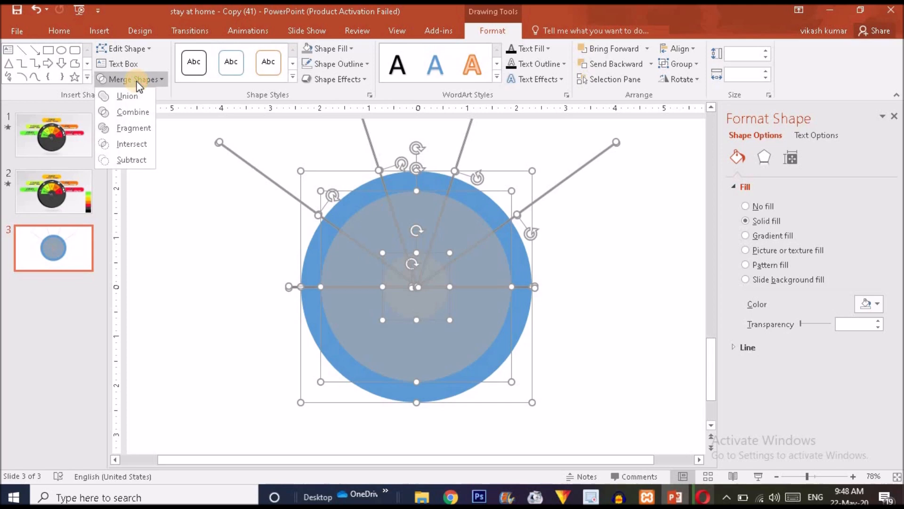
left_click(134, 128)
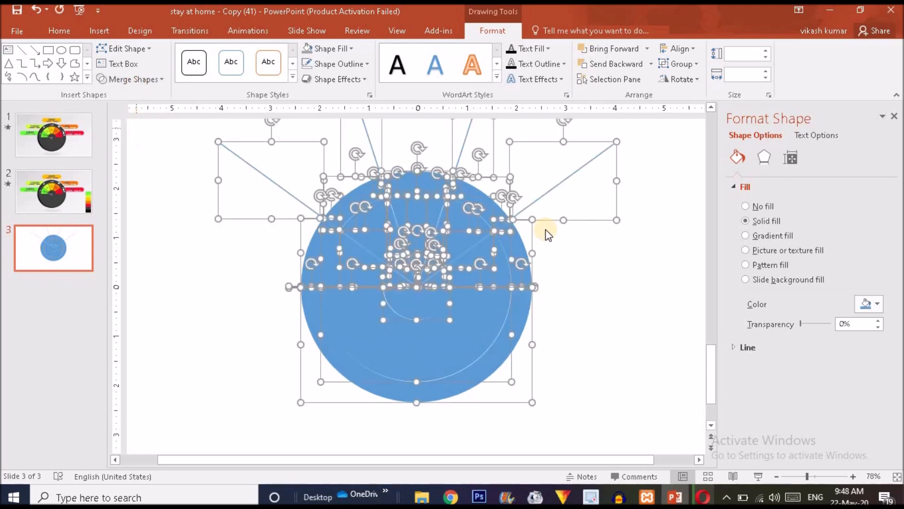
left_click(646, 329)
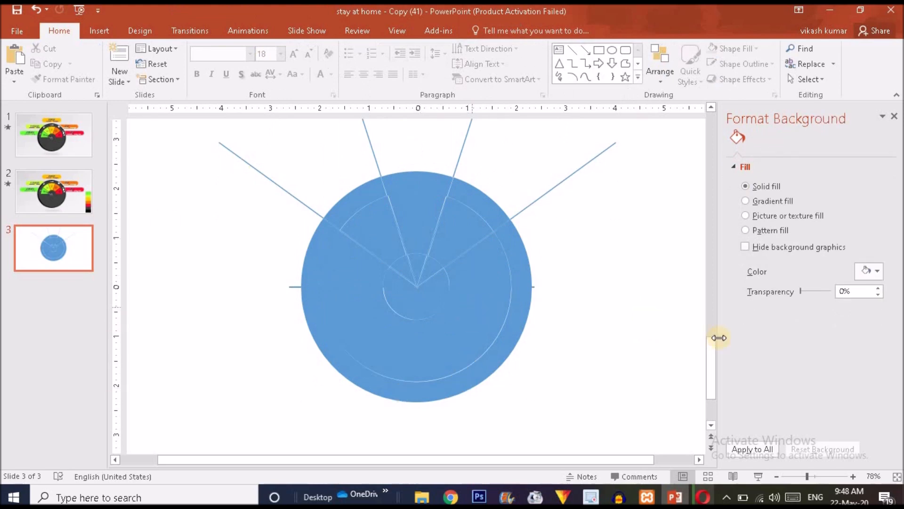
Step: Delete the four slanted line pieces that extend beyond the upper part of the circle
left_click_drag(710, 363, 711, 338)
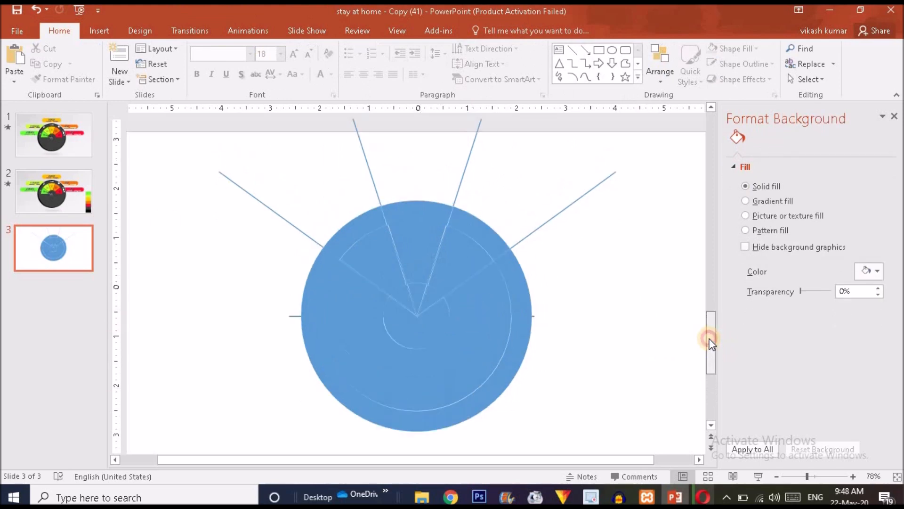
left_click(242, 189)
left_click(372, 175, "shift")
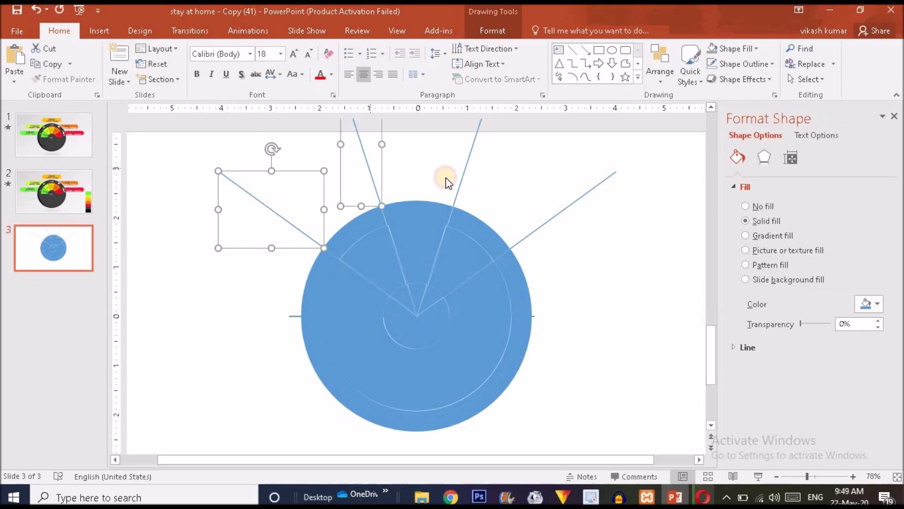
left_click(466, 163, "shift")
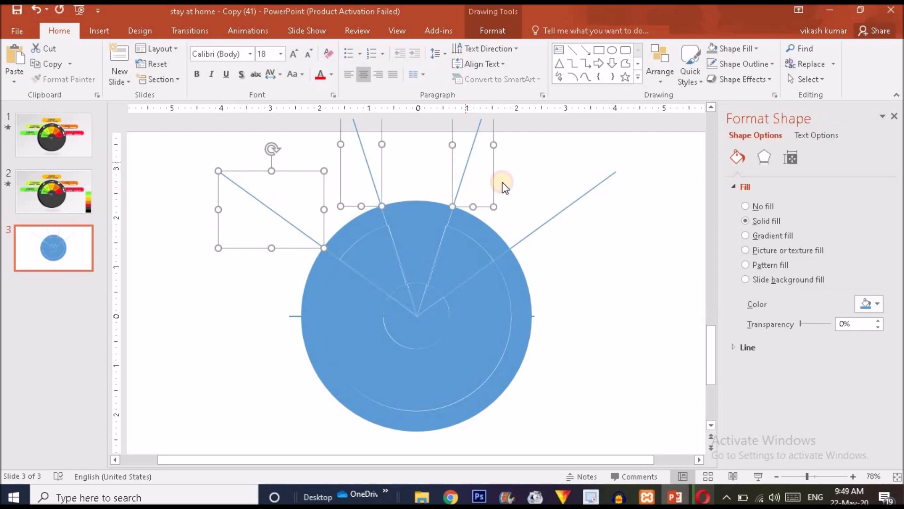
left_click(551, 224, "shift")
key("Delete")
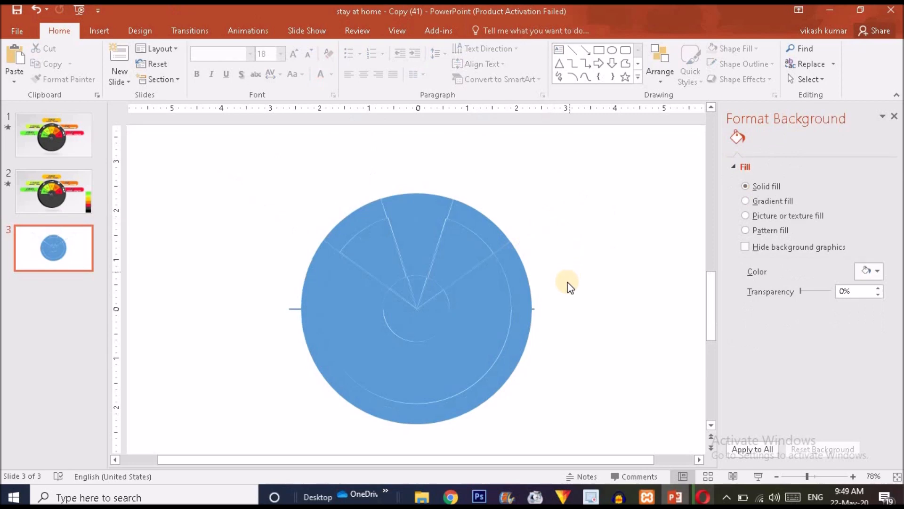
Step: Delete the leftover horizontal line stubs sticking out on both sides of the circle
left_click(569, 305)
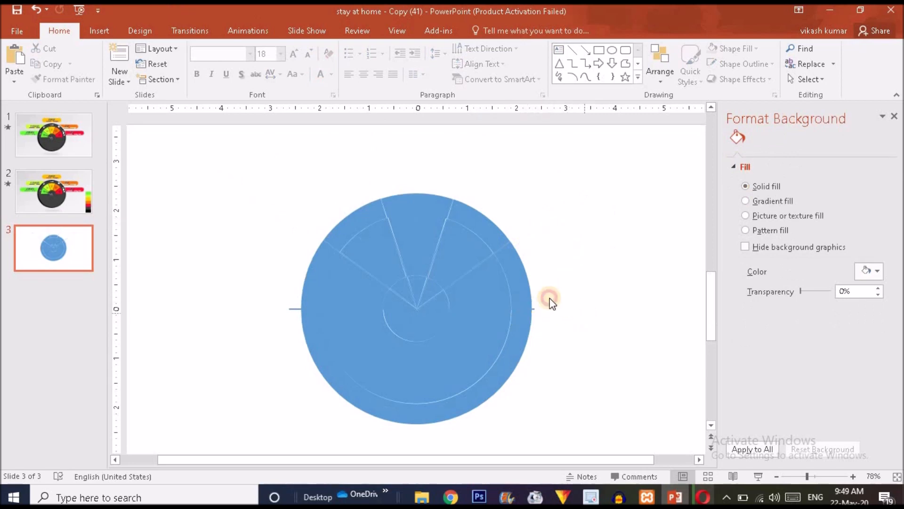
left_click(515, 292)
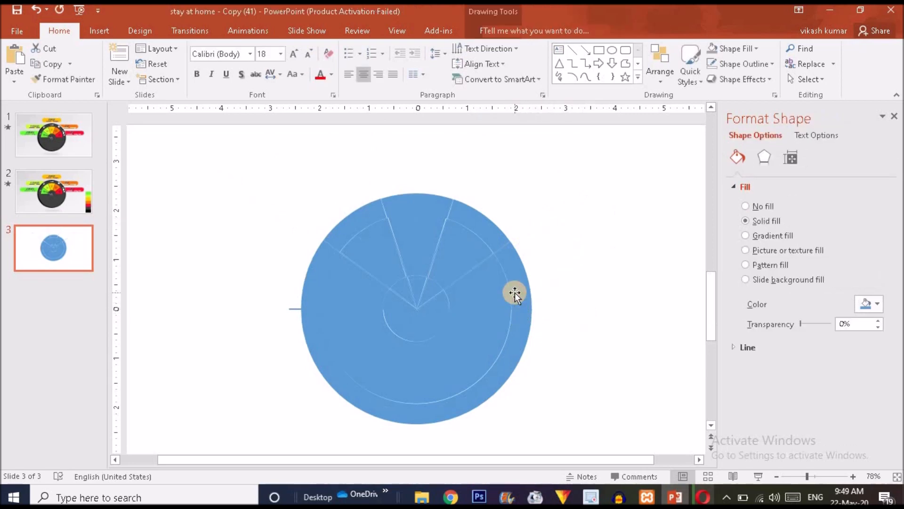
key("Delete")
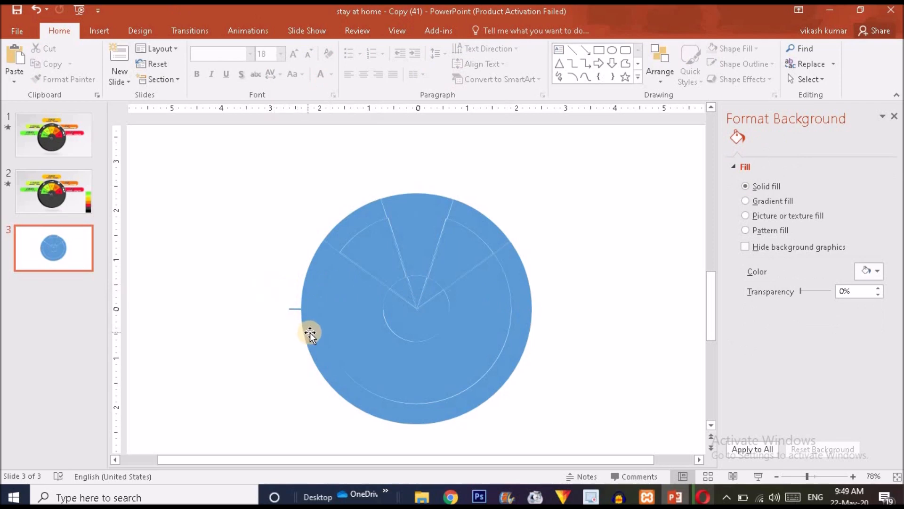
left_click_drag(248, 272, 308, 337)
key("Delete")
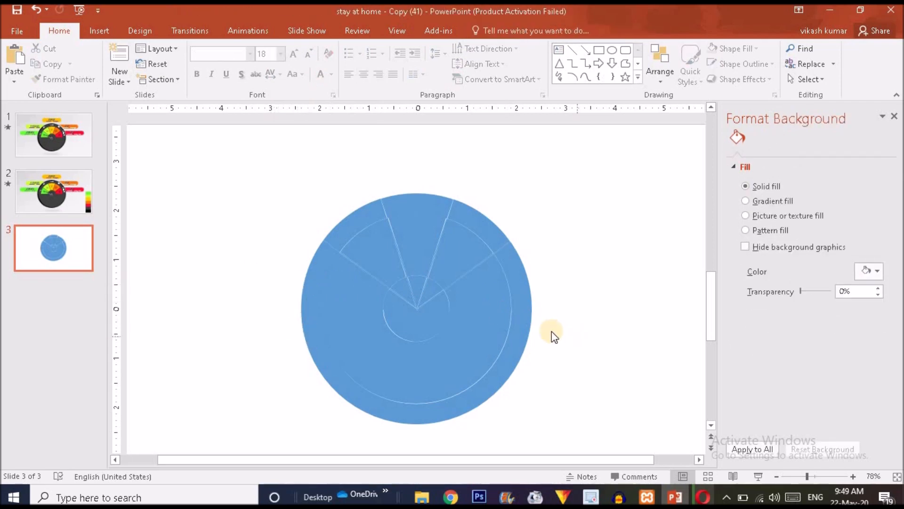
Step: Select every piece of the divided circle and give them all a black outline
left_click_drag(199, 242, 510, 366)
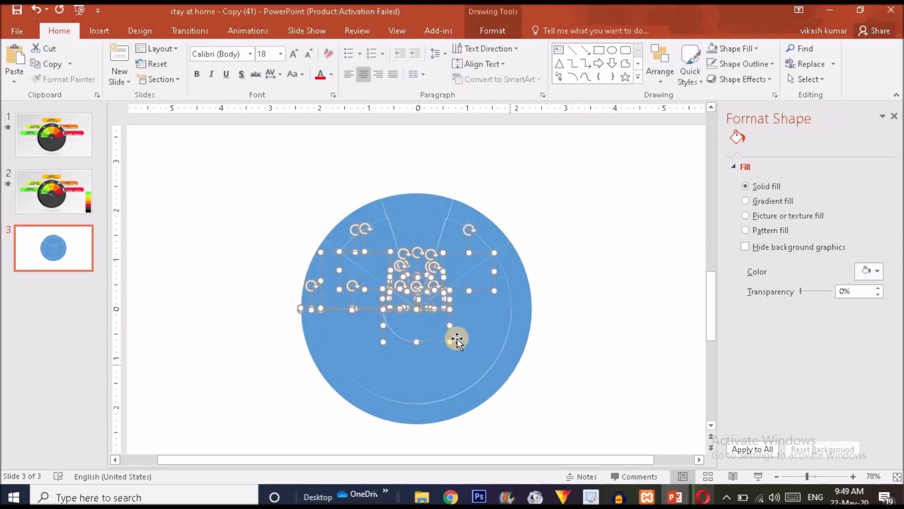
left_click(582, 327)
left_click(474, 401)
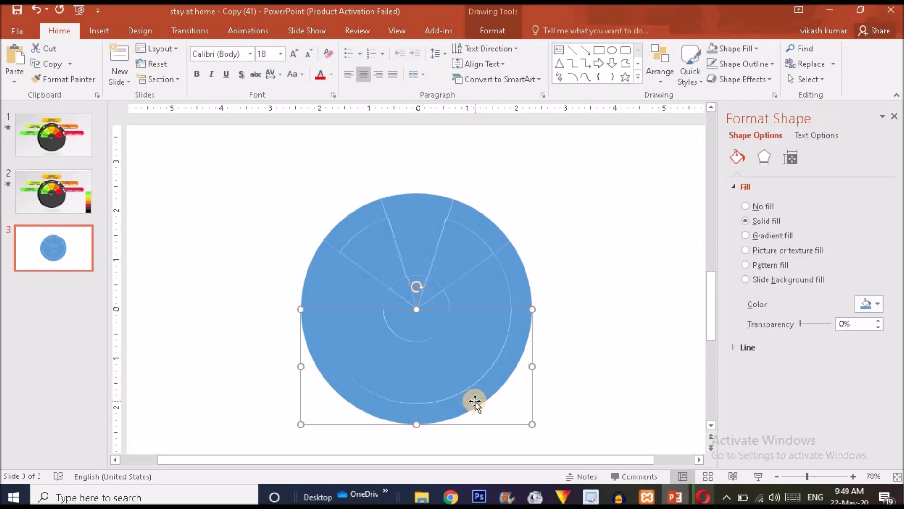
key("ctrl+a")
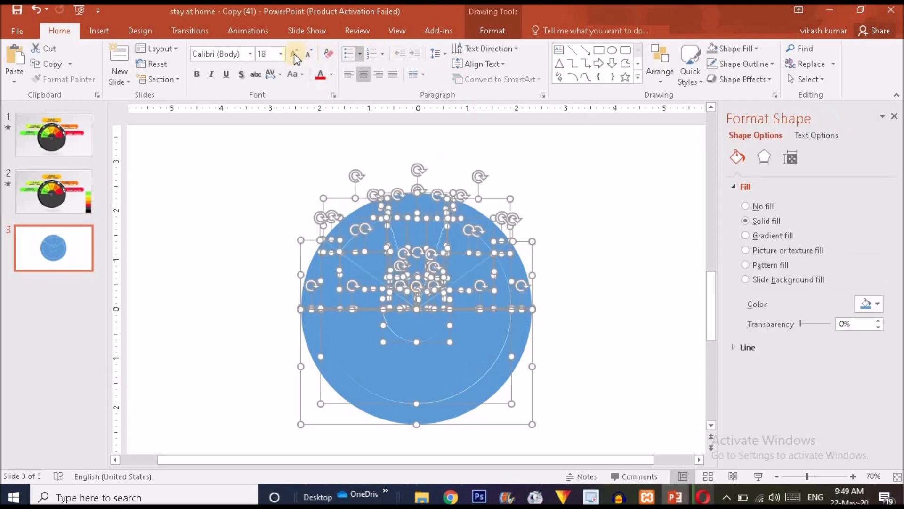
left_click(499, 30)
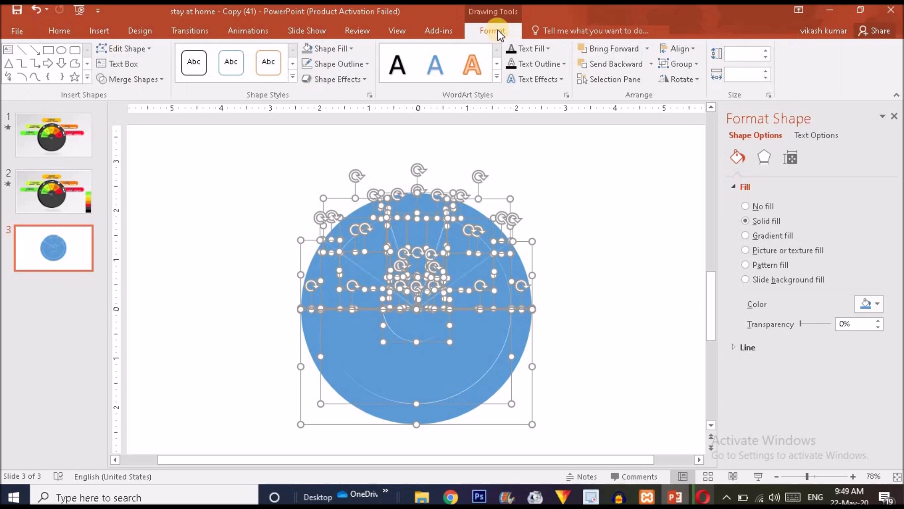
left_click(354, 63)
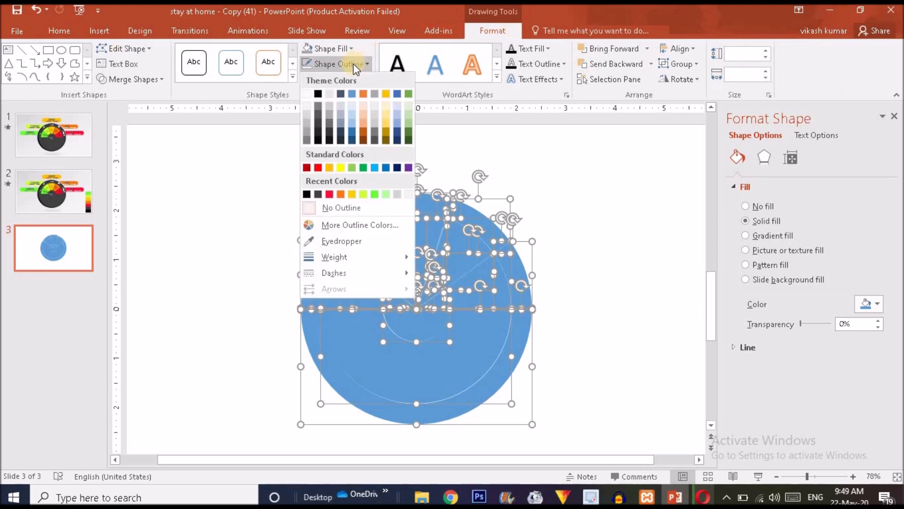
left_click(320, 92)
left_click(669, 243)
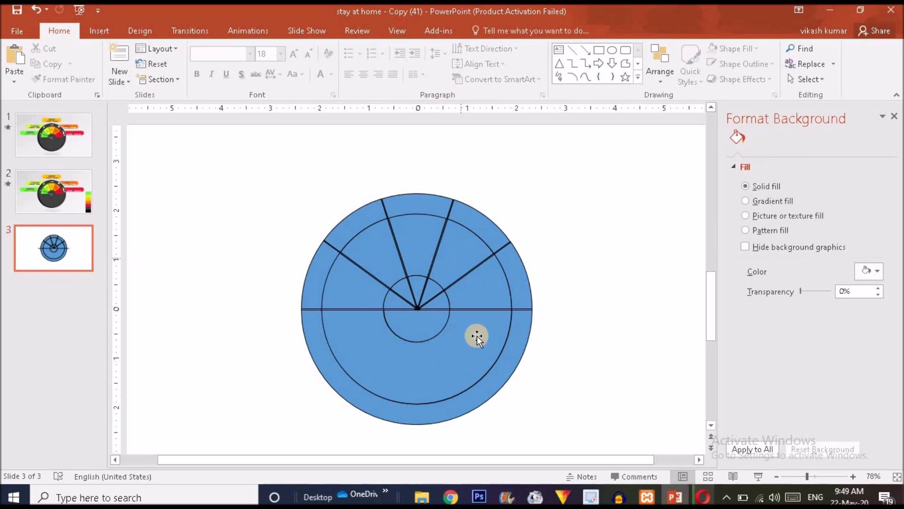
Step: Try moving the lower halves of the outer ring and the inner band slightly down, away from the upper half
left_click(389, 411)
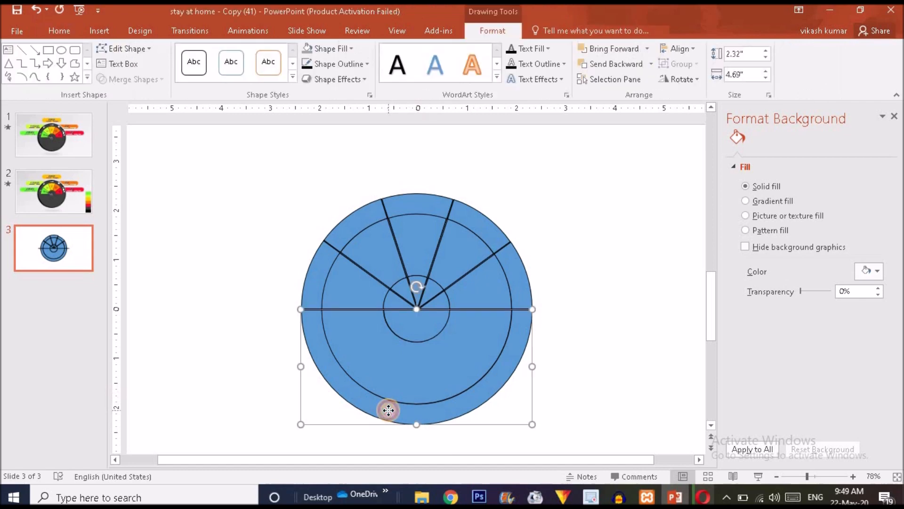
left_click_drag(409, 416, 409, 429)
left_click_drag(414, 393, 414, 403)
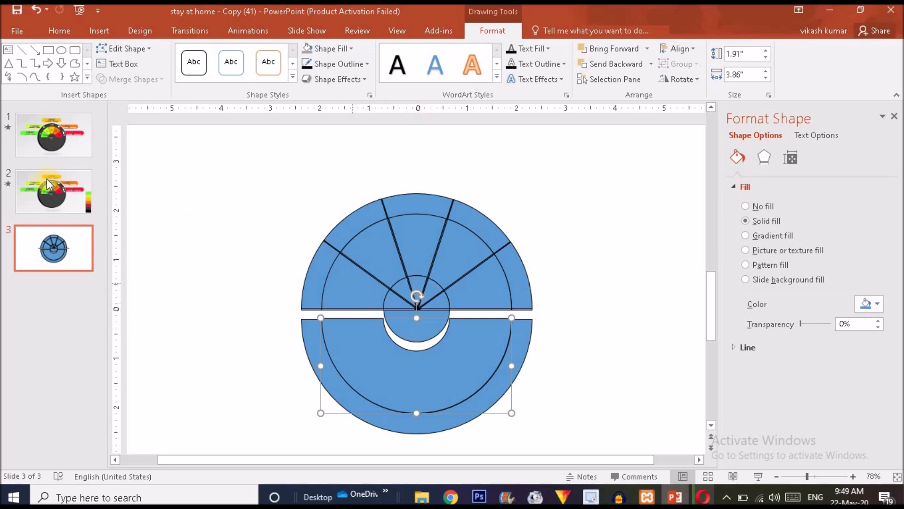
Step: Examine the dark base shape of the finished gauge on slide 2 by moving it aside, and undo the move
left_click(49, 204)
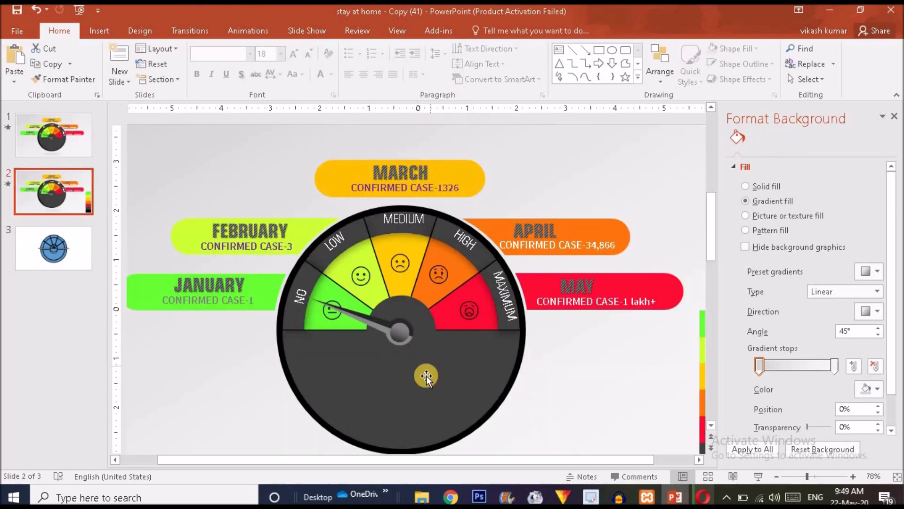
left_click(454, 388)
left_click_drag(454, 388, 595, 212)
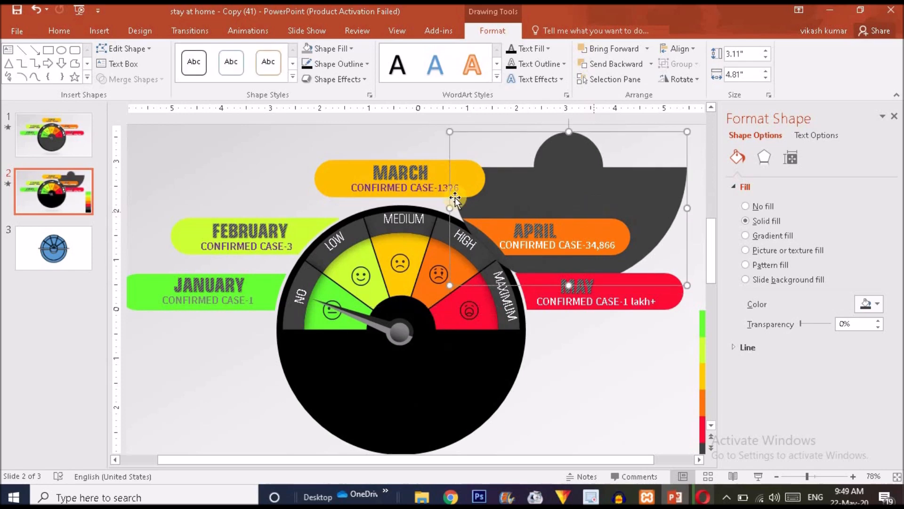
key("ctrl+z")
Step: Return to slide 3 and delete the thin horizontal line pieces across the circle's middle
left_click(80, 246)
left_click_drag(267, 301, 582, 315)
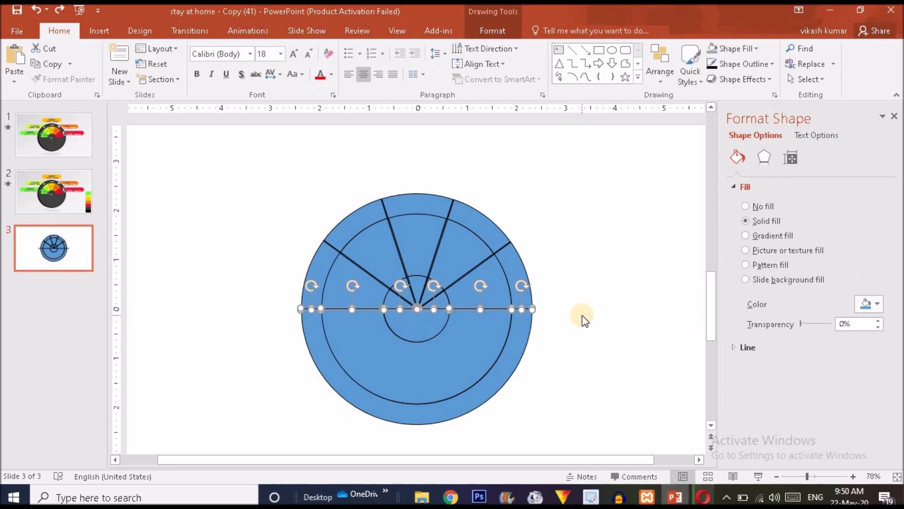
left_click(583, 315)
Step: Select the small central upper half-disc pieces together with all the lower half pieces and remove their outlines
left_click_drag(253, 273, 490, 317)
left_click_drag(430, 300, 488, 297)
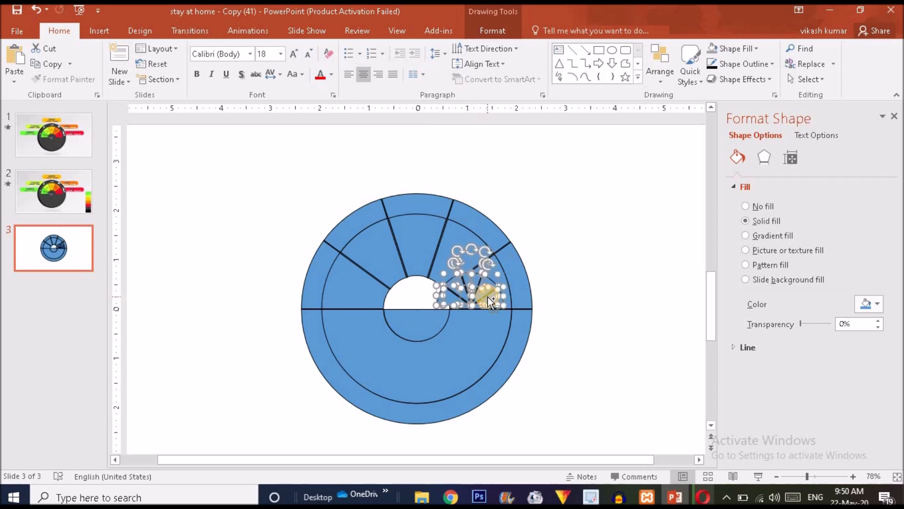
key("ctrl+z")
left_click(420, 326, "shift")
left_click(419, 380, "shift")
left_click(419, 414, "shift")
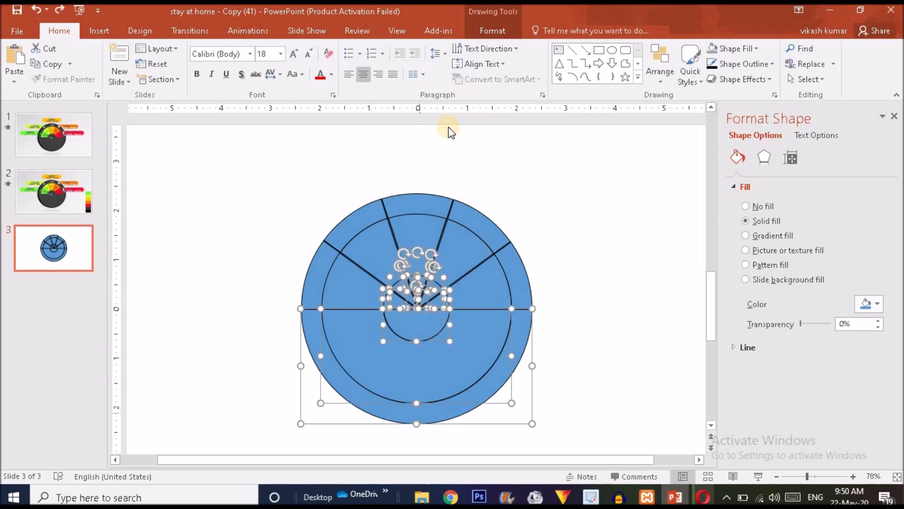
left_click(487, 31)
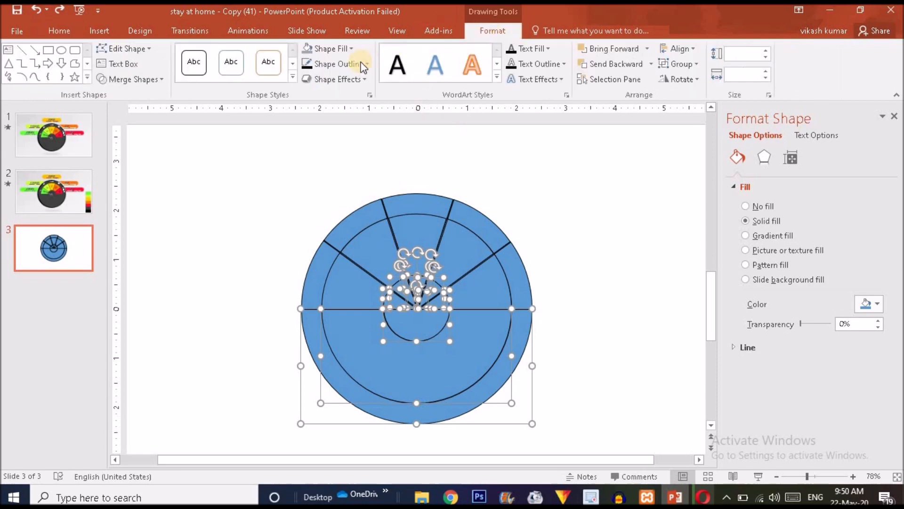
left_click(346, 67)
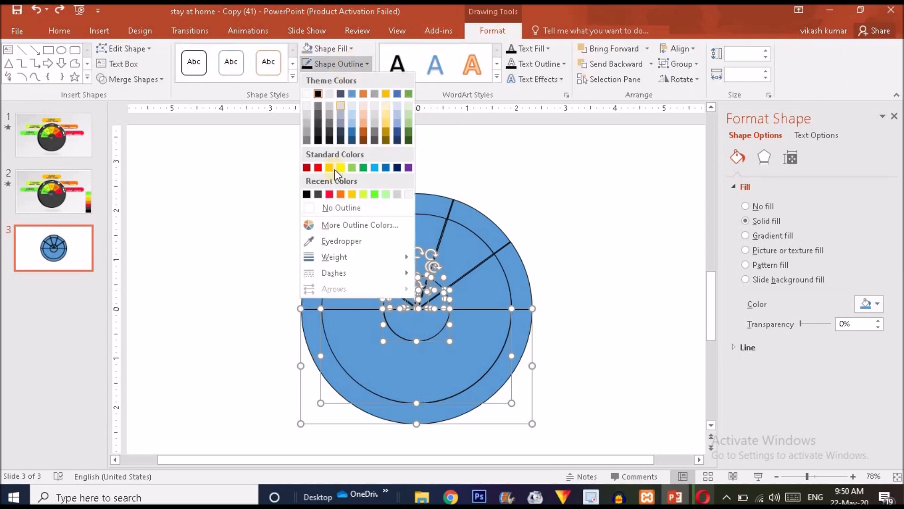
left_click(338, 210)
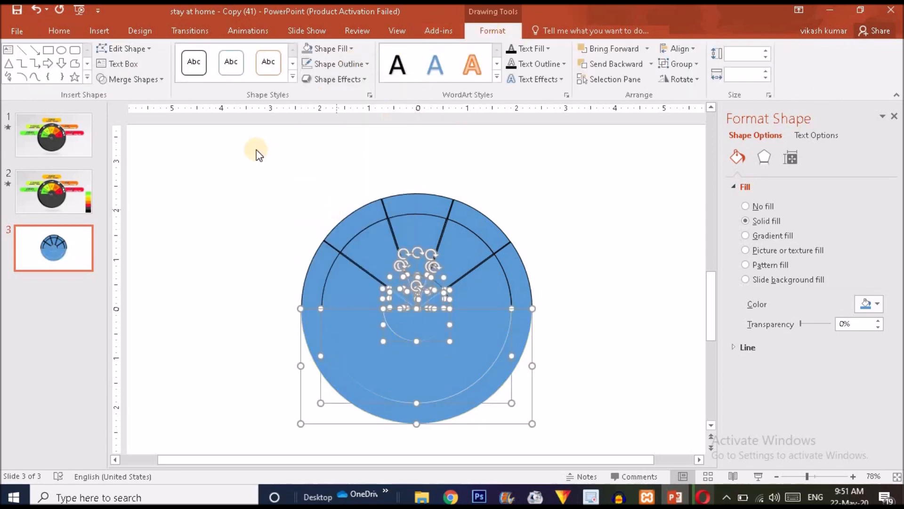
Step: Merge the selected pieces with Union and move the resulting base shape down, clear of the upper dial segments
left_click(147, 78)
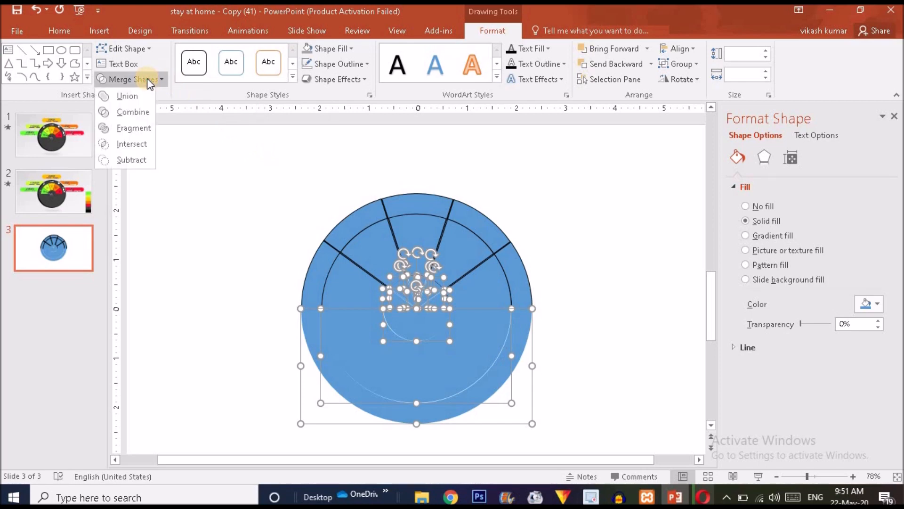
left_click(139, 96)
left_click_drag(462, 337, 465, 385)
key("ctrl+z")
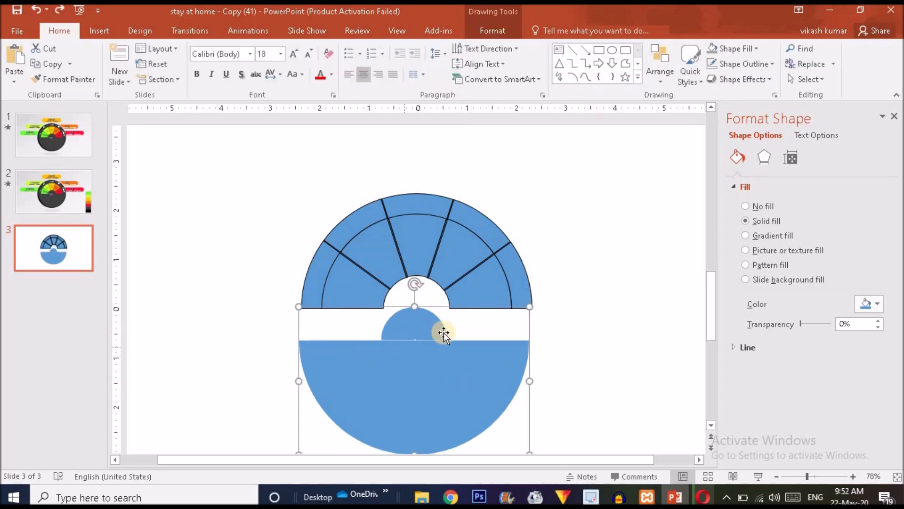
Step: Draw an outline-free rectangle about 0.38 by 1.18 inches and fit it over the seam beneath the base's small half-disc
left_click(97, 30)
left_click(220, 65)
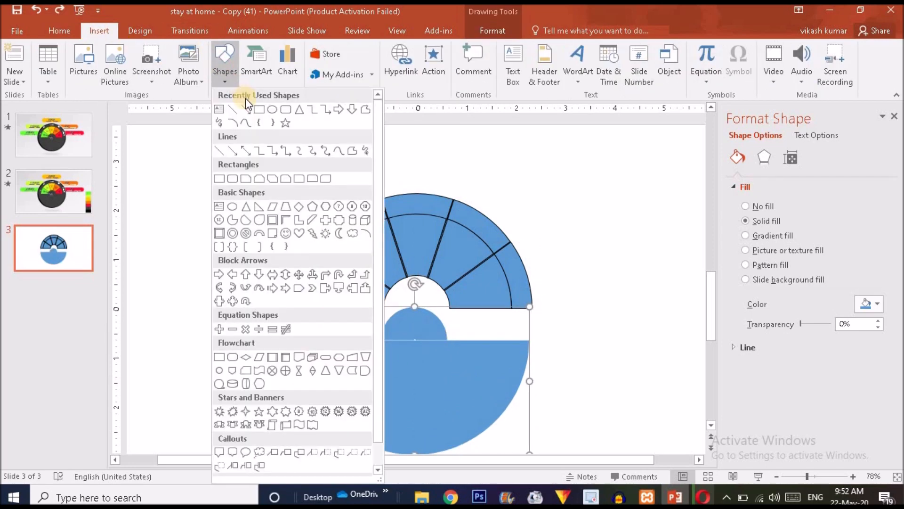
left_click(260, 111)
left_click_drag(200, 198, 260, 218)
left_click(310, 64)
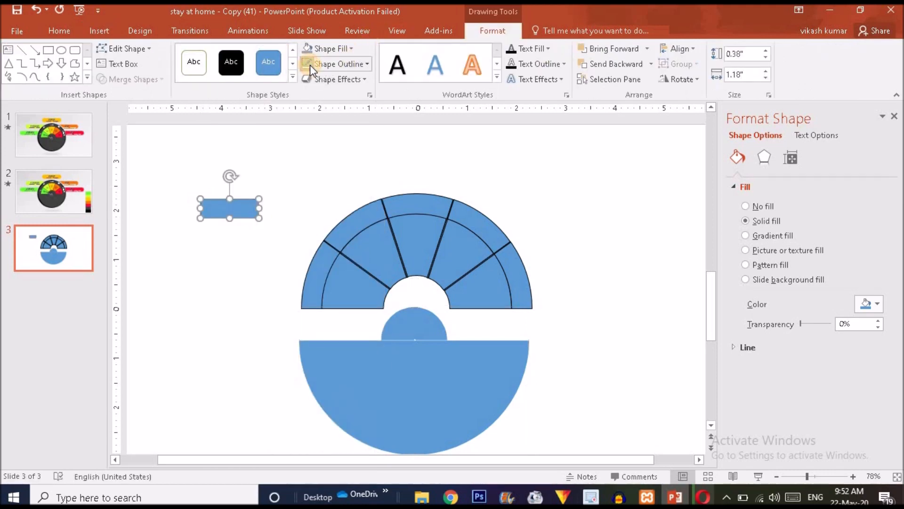
left_click_drag(239, 208, 419, 342)
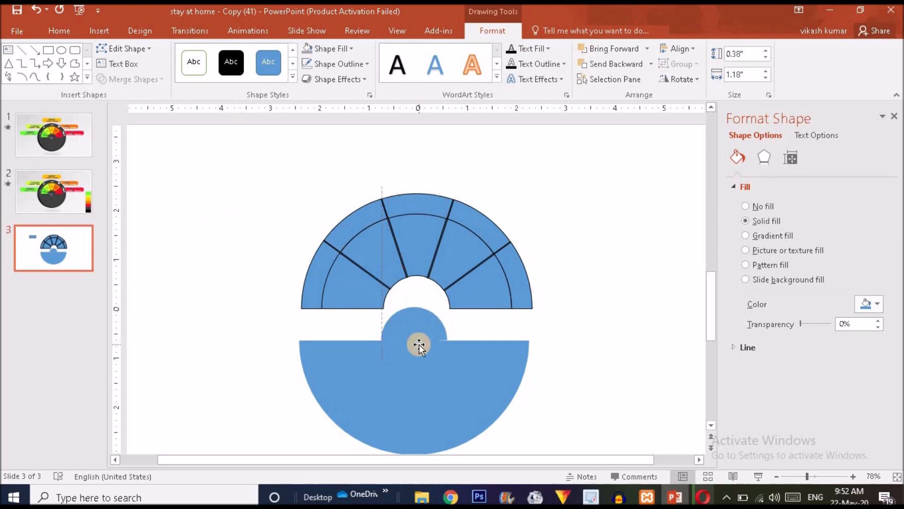
left_click_drag(441, 343, 447, 344)
Step: Unite the base shape and the rectangle with Merge Shapes Union, and move the merged base a little further from the dial
left_click(465, 378)
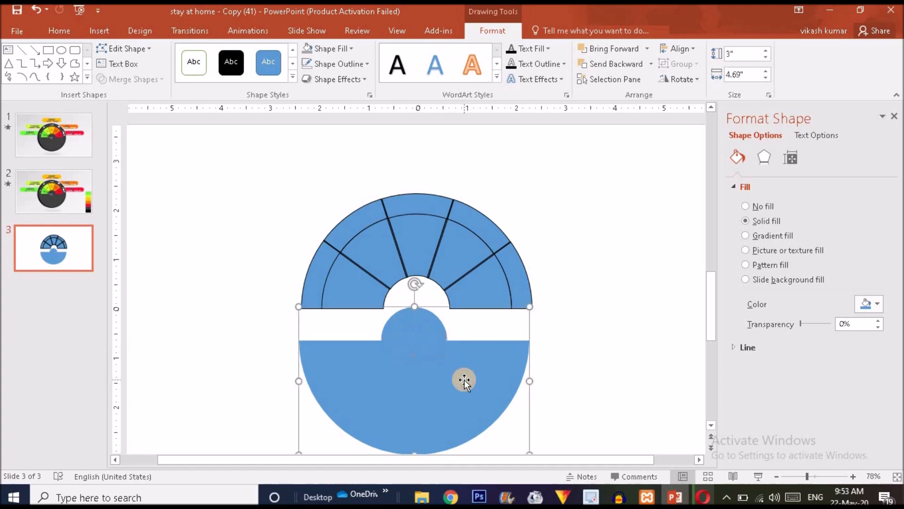
left_click(431, 347)
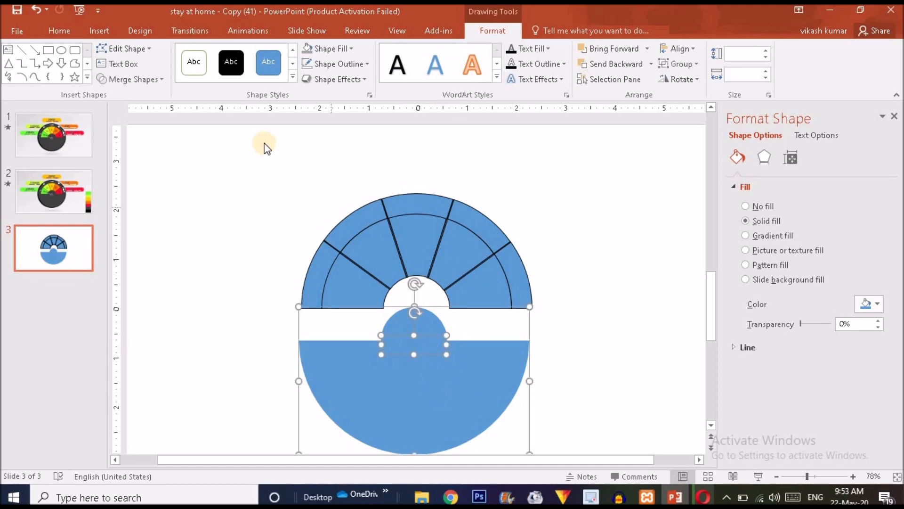
left_click(142, 79)
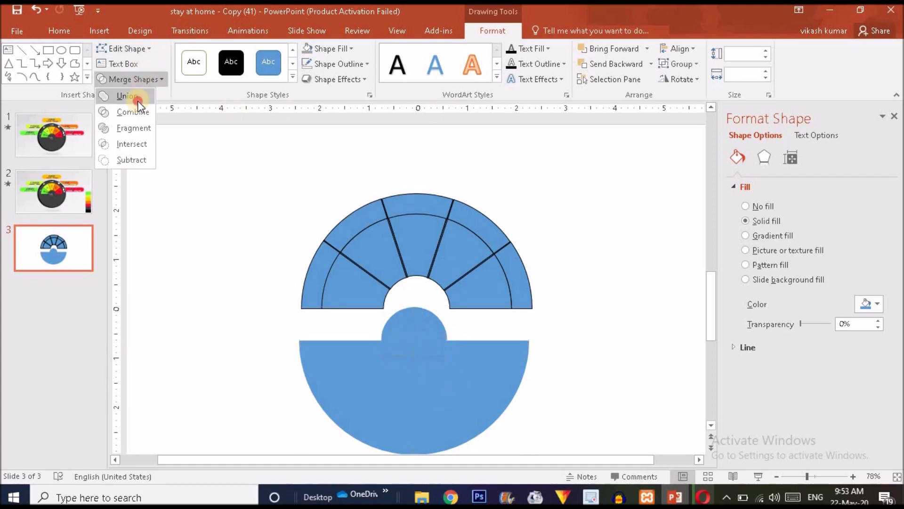
left_click(134, 97)
left_click_drag(450, 365, 480, 376)
left_click(542, 188)
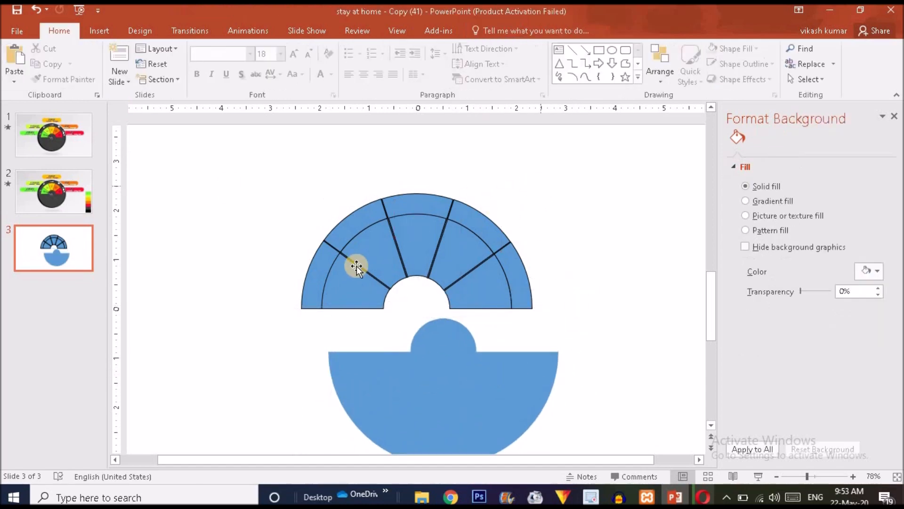
Step: Delete the thin sliver pieces inside the four radial dividers of the dial's inner band
left_click(471, 296)
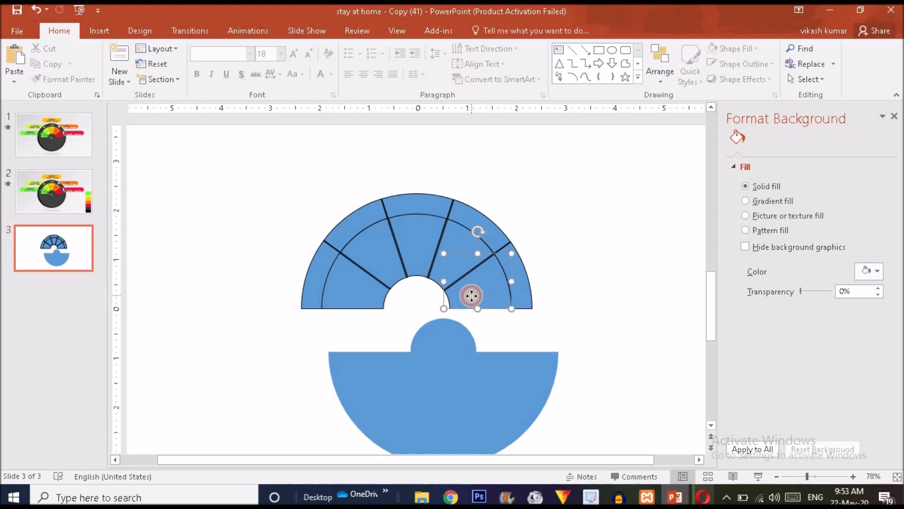
left_click_drag(807, 477, 822, 477)
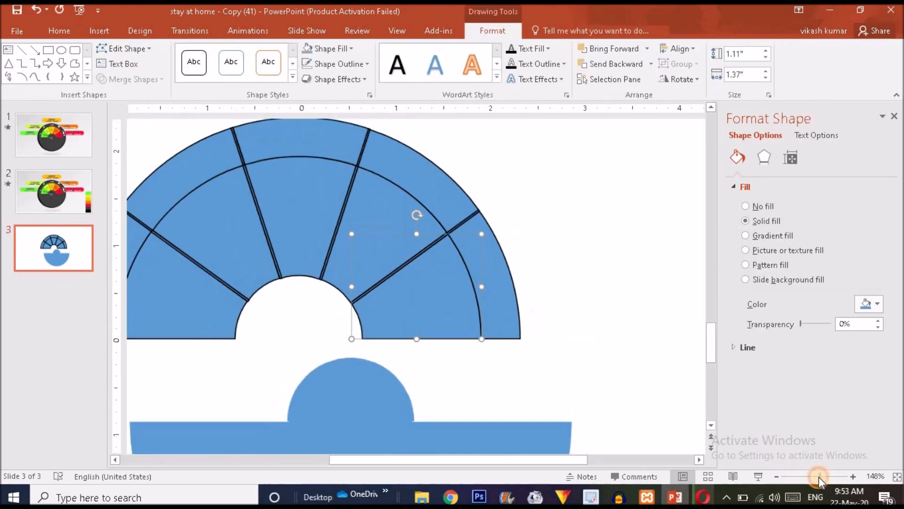
left_click(564, 236)
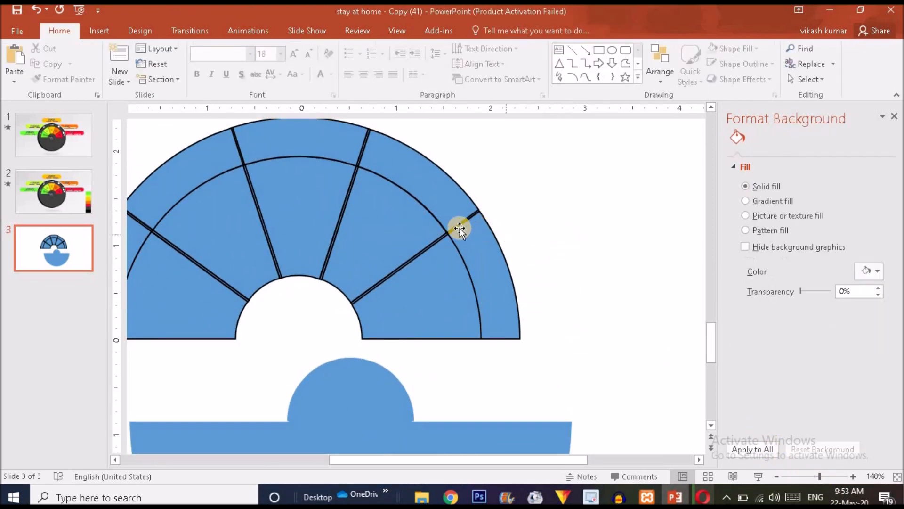
left_click(423, 249)
left_click(346, 206)
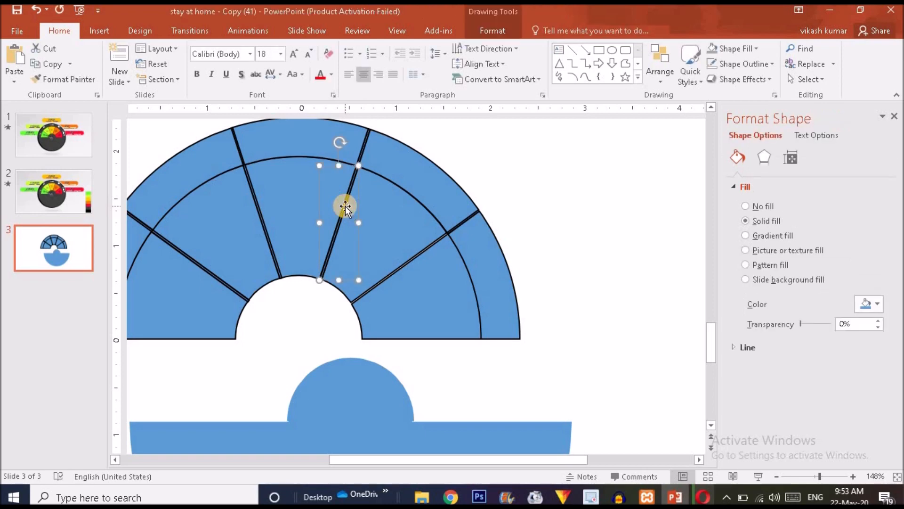
left_click(342, 206)
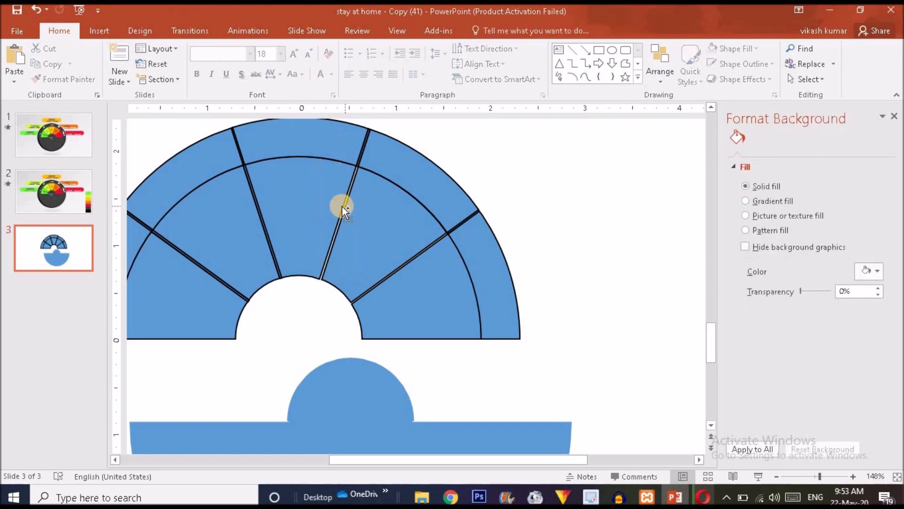
left_click(263, 222)
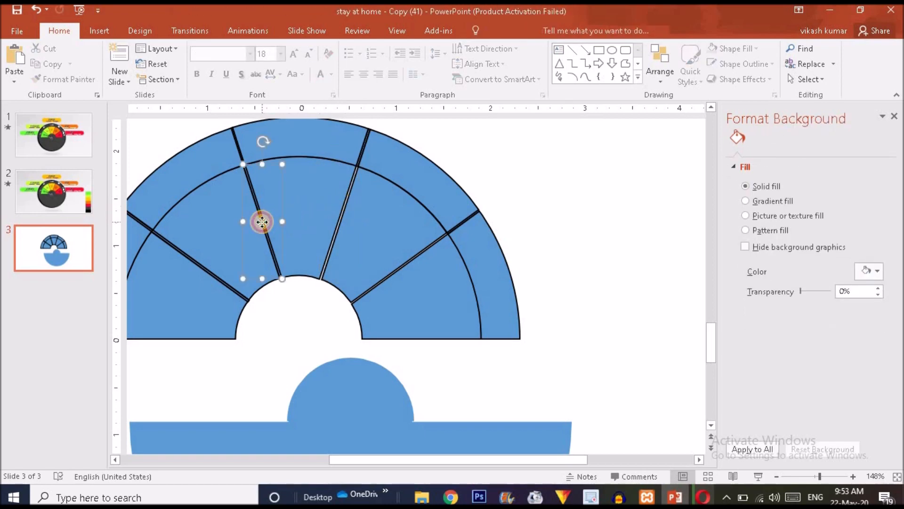
left_click(194, 260, "shift")
left_click(192, 258)
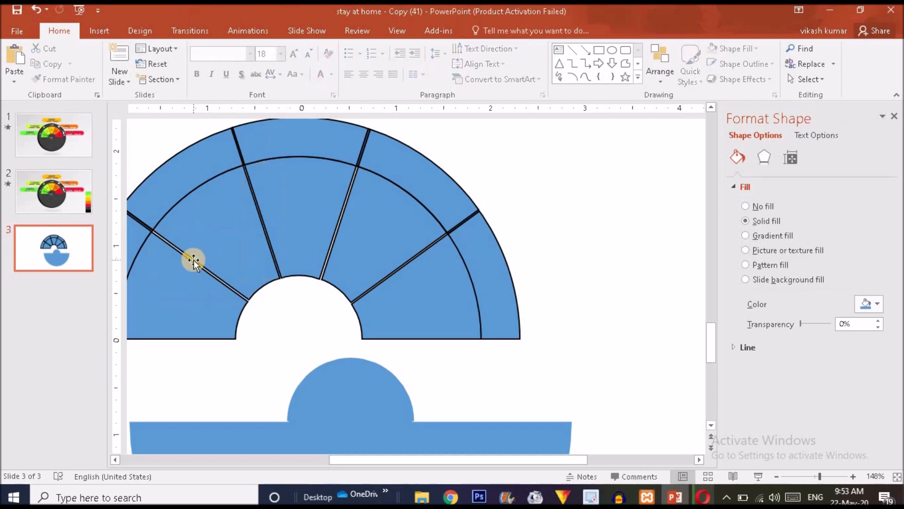
key("ctrl+z")
Step: Delete the thin sliver pieces inside the four radial dividers of the dial's outer band
left_click_drag(424, 140, 501, 278)
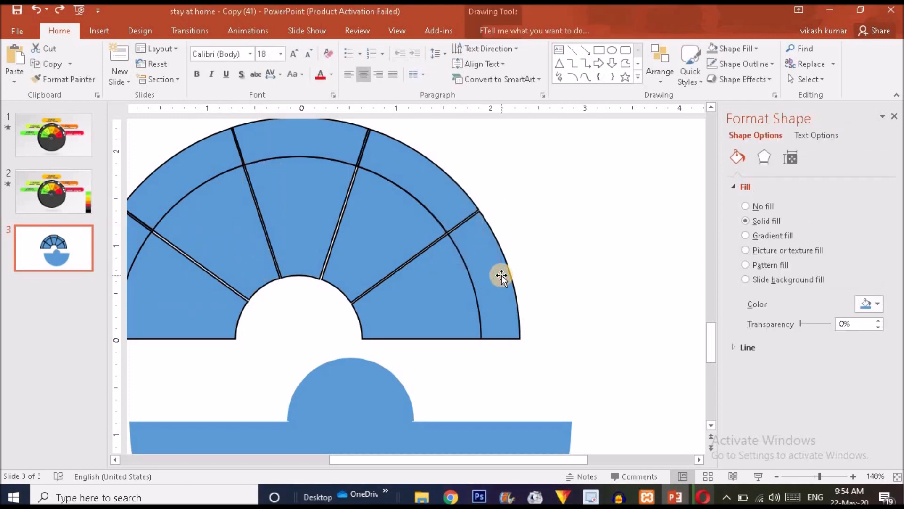
key("Escape")
left_click_drag(711, 336, 711, 309)
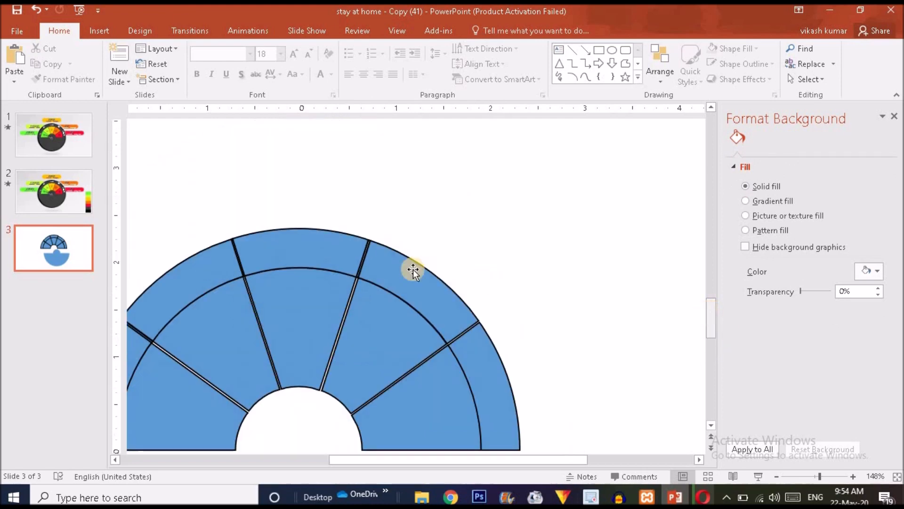
left_click_drag(297, 191, 433, 303)
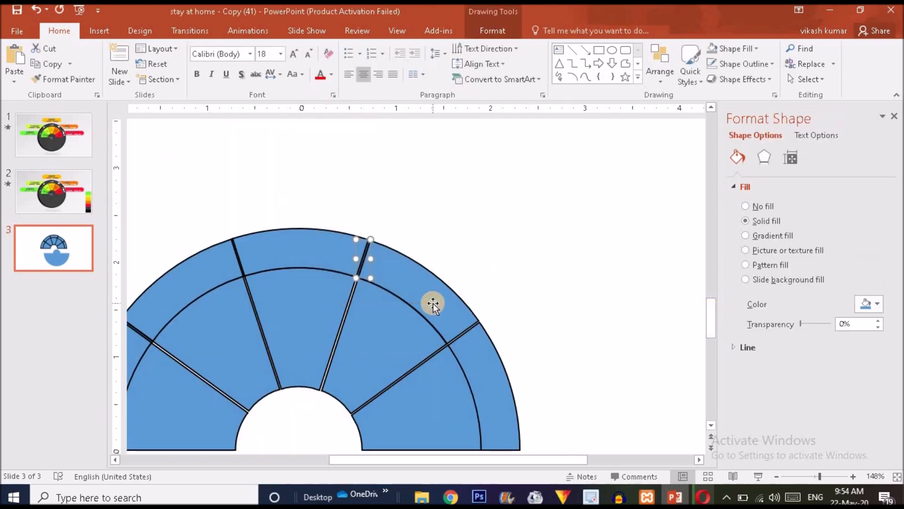
key("Escape")
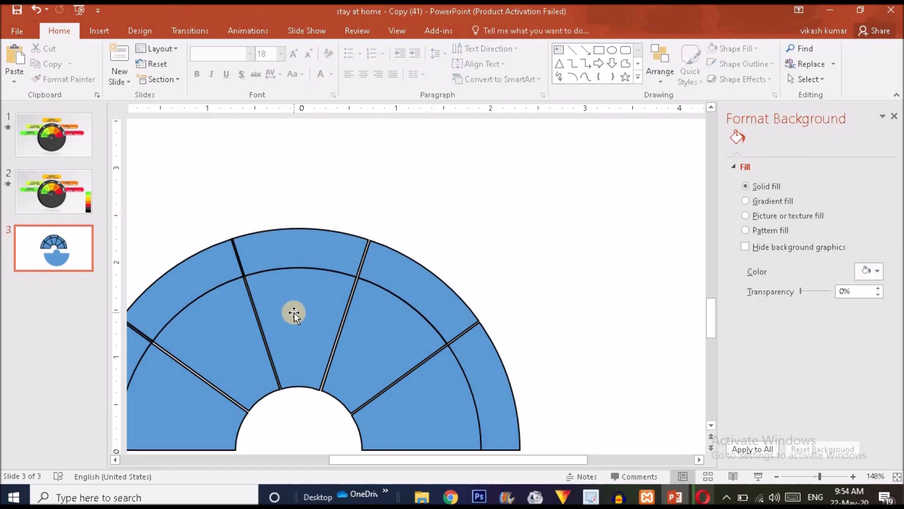
left_click_drag(177, 194, 278, 295)
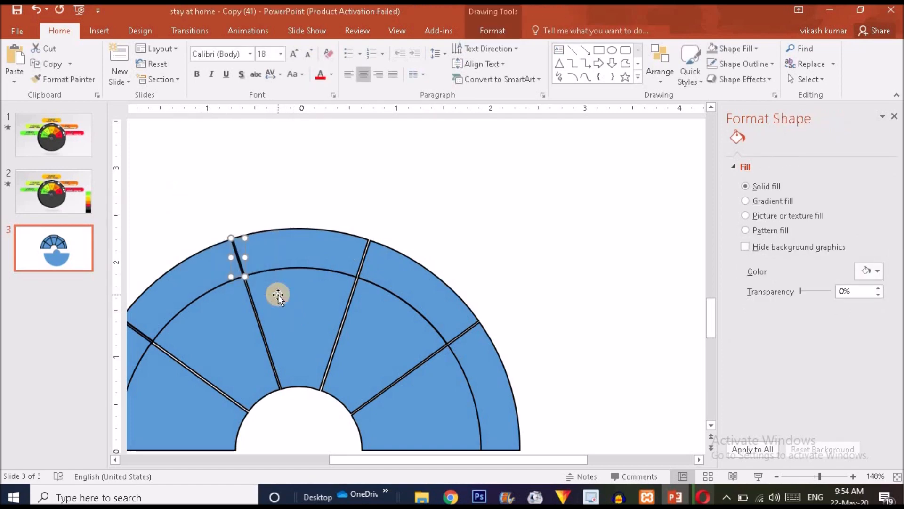
key("Escape")
left_click_drag(395, 459, 276, 457)
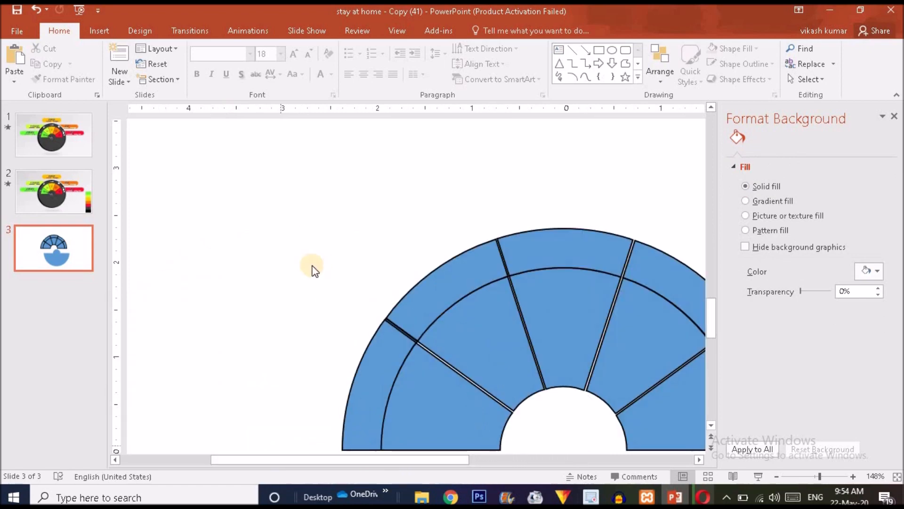
left_click_drag(308, 262, 435, 371)
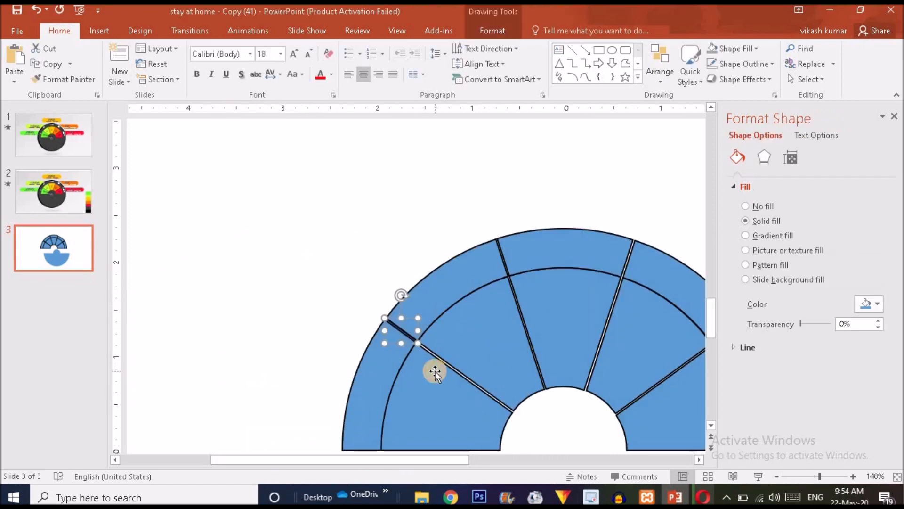
key("Delete")
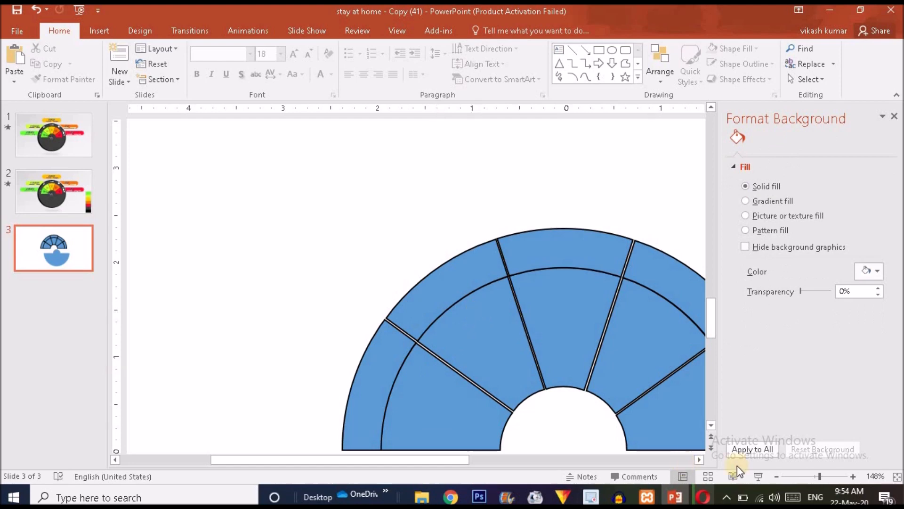
Step: Move the merged base shape back up against the dial segments so both halves form one full circle
left_click(801, 477)
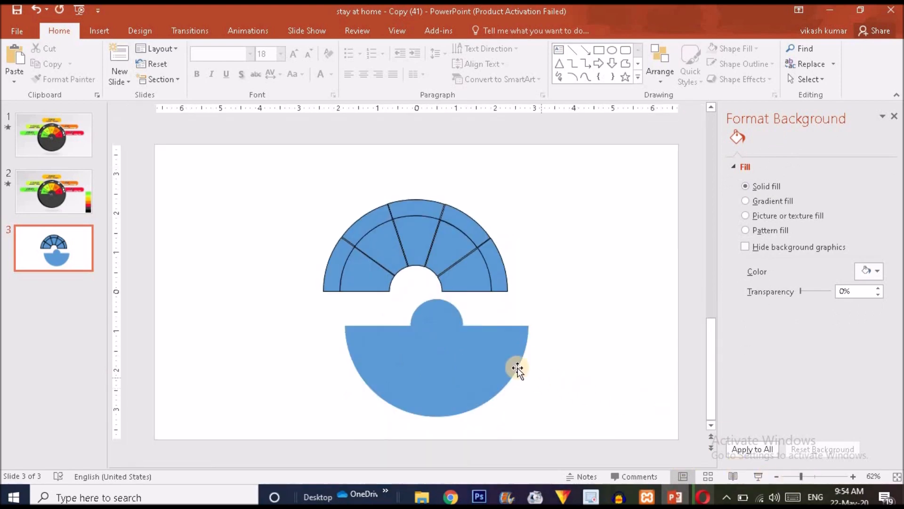
left_click(437, 341)
left_click_drag(437, 341, 434, 329)
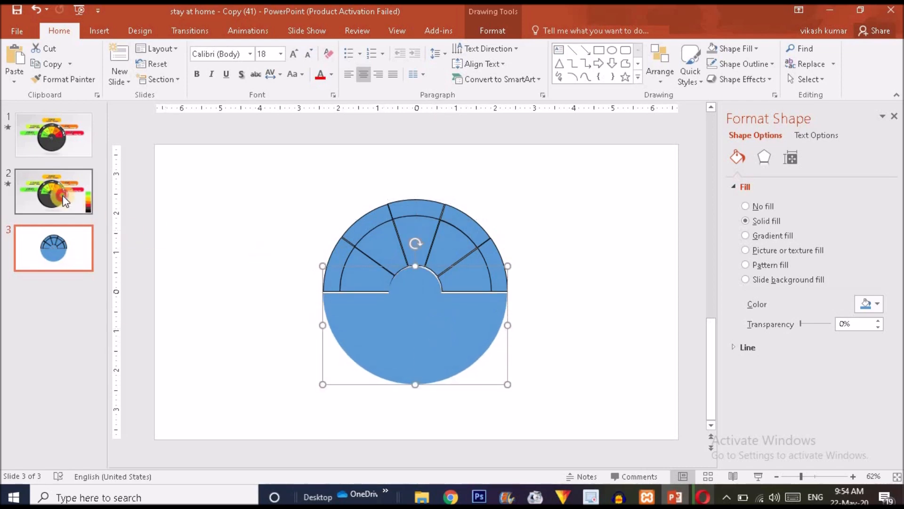
Step: Copy the column of seven color swatches from slide 2 and paste it onto slide 3
left_click(64, 198)
left_click_drag(688, 261, 632, 456)
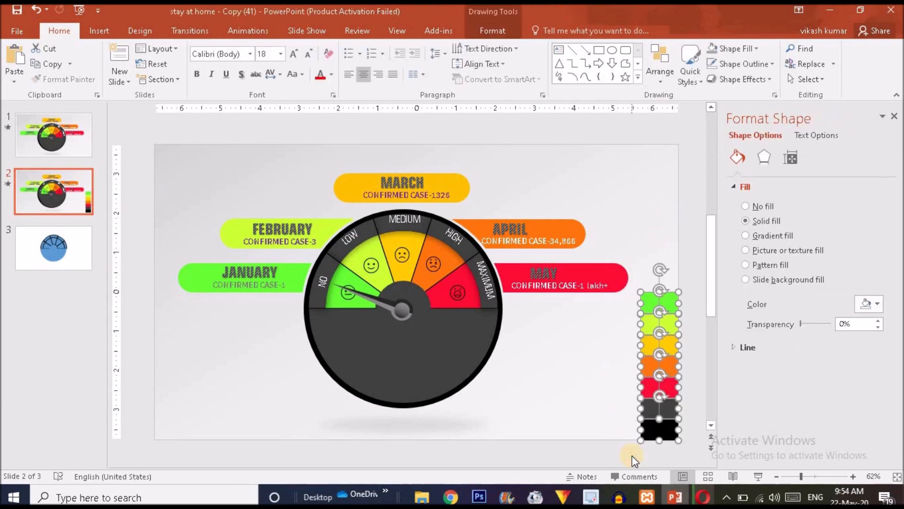
left_click(76, 262)
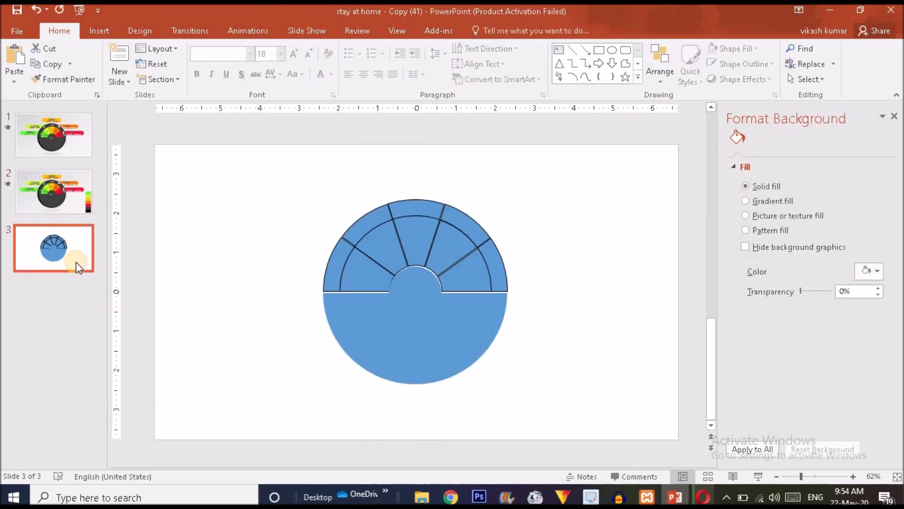
key("ctrl+v")
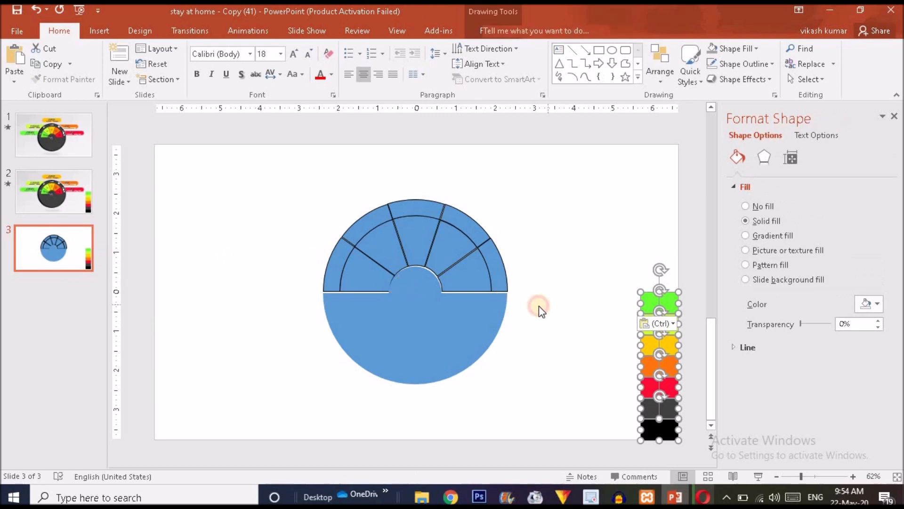
left_click(538, 306)
Step: Start the Eyedropper for the fill color of the merged base shape
left_click(428, 333)
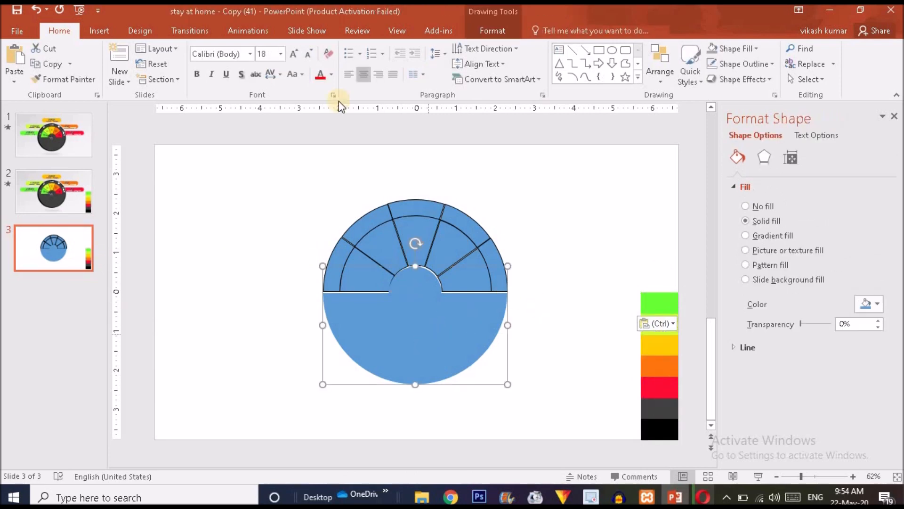
left_click(495, 29)
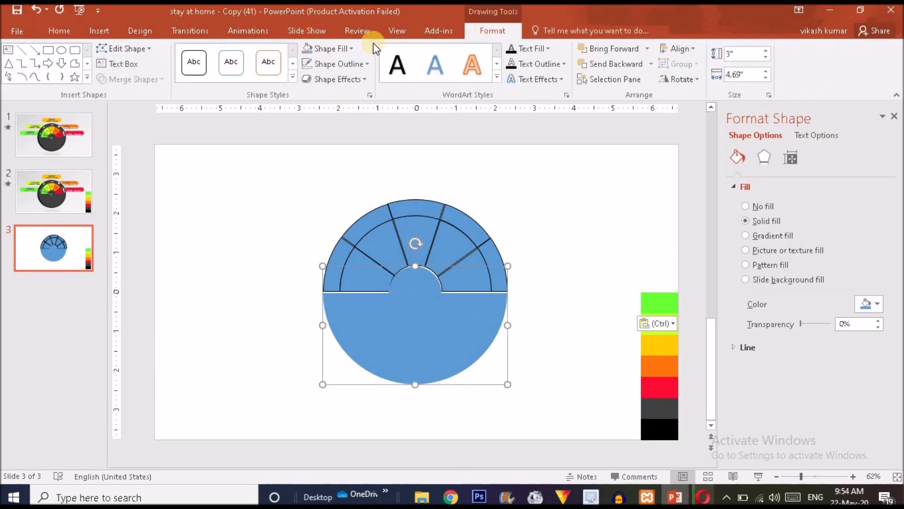
left_click(335, 50)
left_click(346, 227)
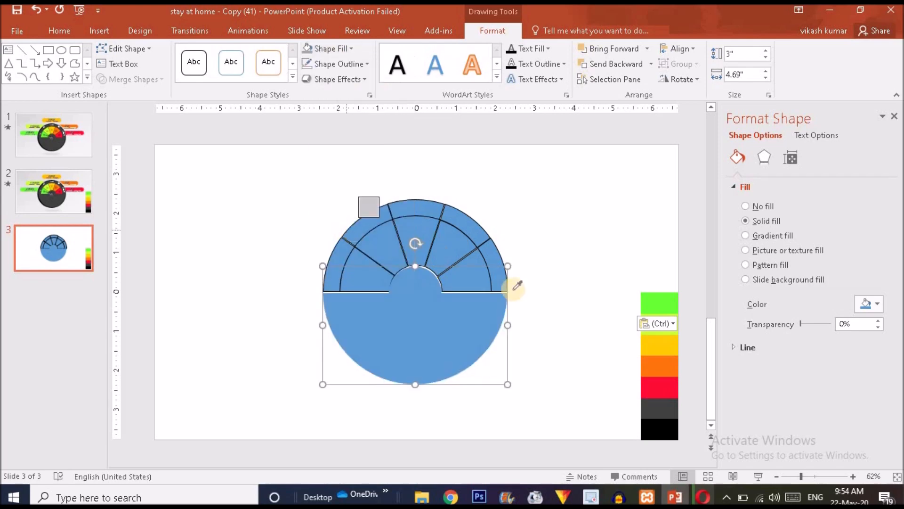
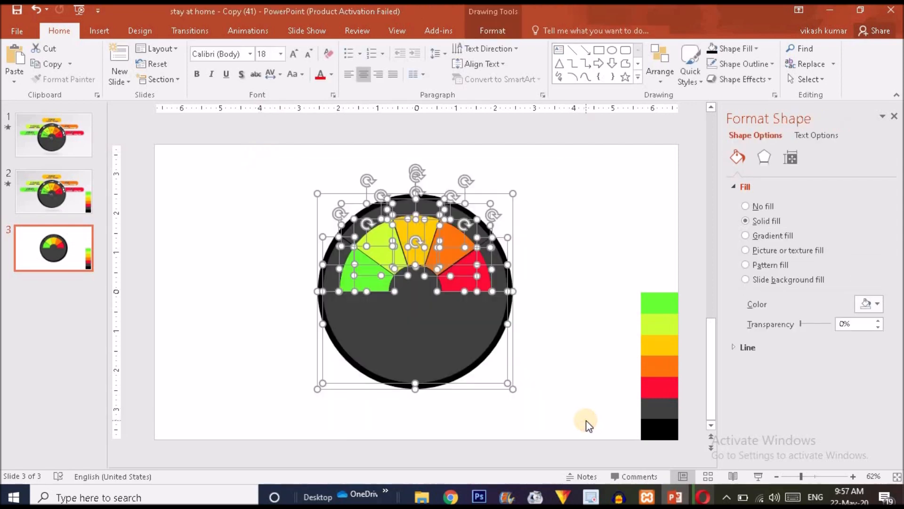
Step: Group all the selected dial pieces and enlarge the group proportionally about its center
key("ctrl+g")
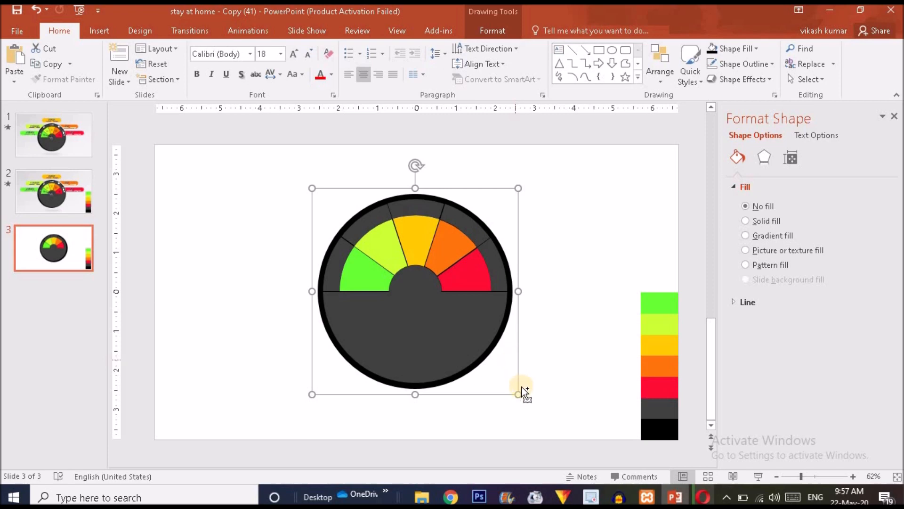
left_click_drag(519, 393, 531, 401)
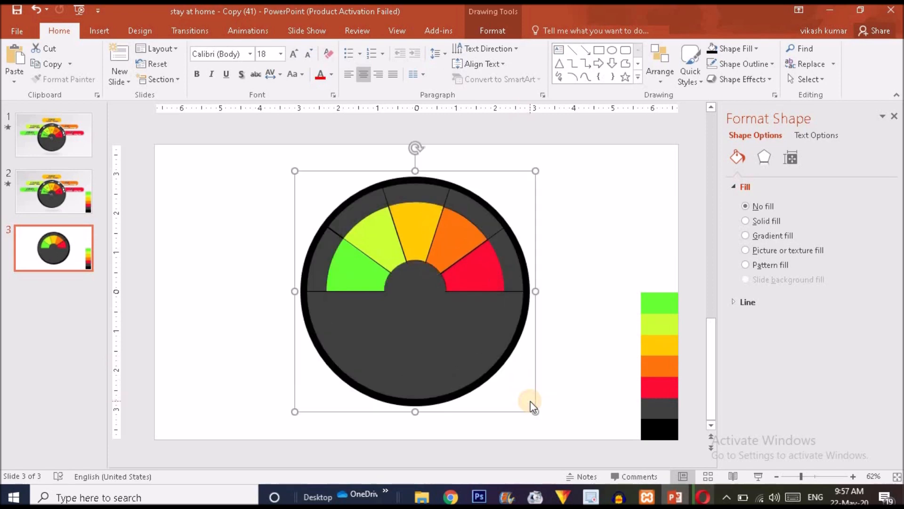
left_click(567, 338)
Step: After checking the needle on slide 2, draw an outline-free isosceles triangle about 2.14 by 0.31 inches beside the dial on slide 3
left_click(63, 201)
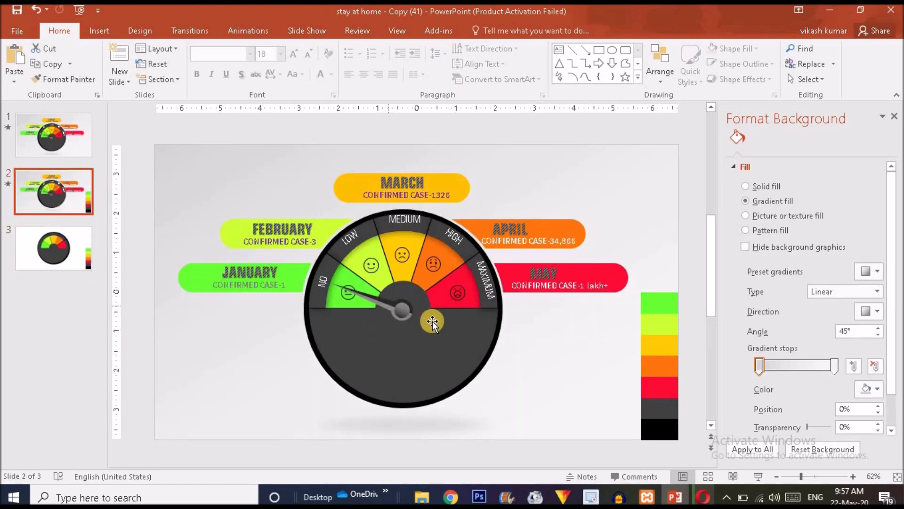
left_click(54, 257)
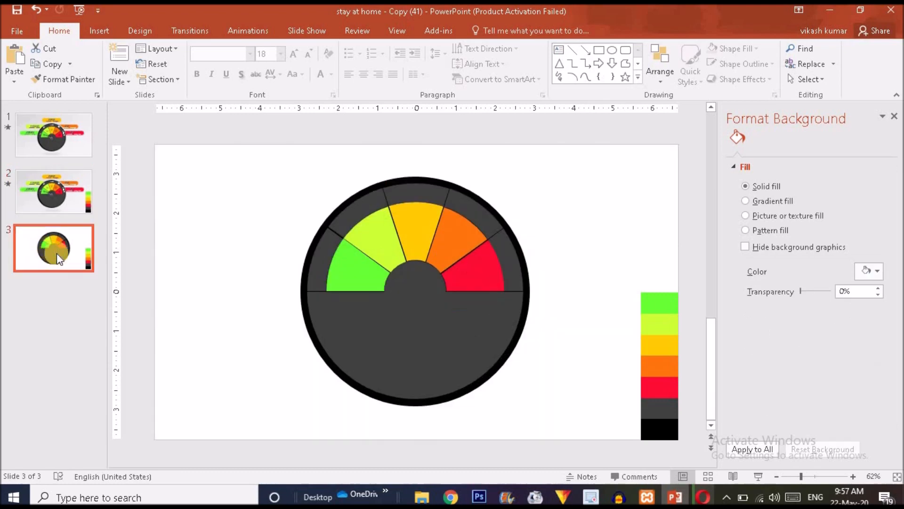
left_click(94, 27)
left_click(224, 61)
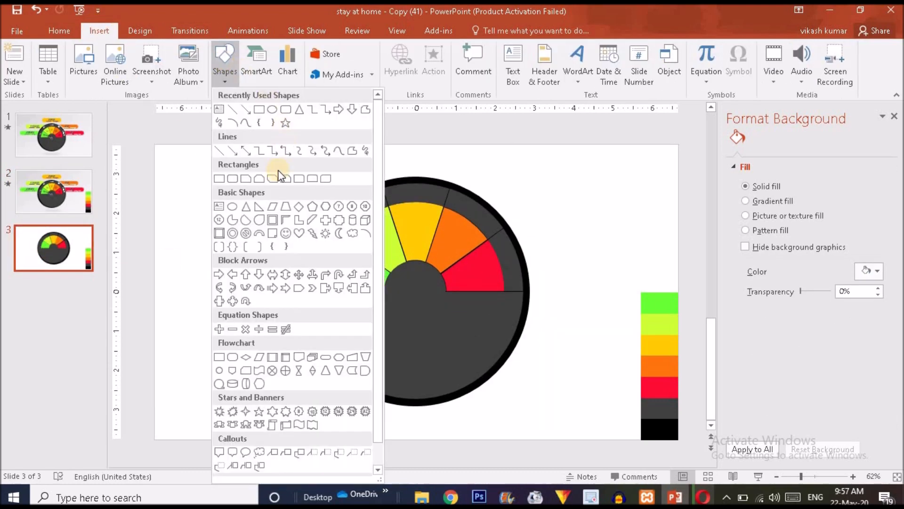
left_click(247, 215)
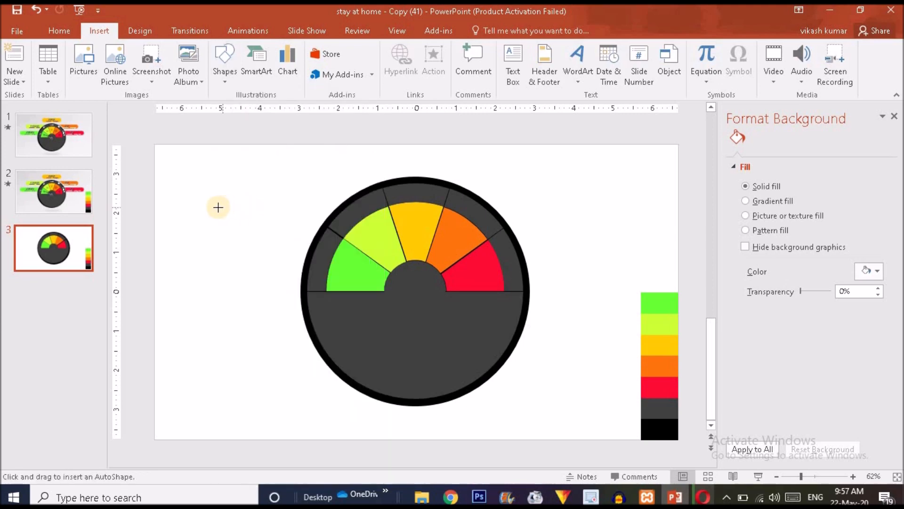
mouse_move(217, 209)
left_mouse_down()
mouse_move(234, 330)
mouse_move(303, 298)
mouse_move(409, 294)
mouse_move(422, 283)
mouse_move(414, 261)
mouse_move(421, 283)
mouse_move(414, 271)
mouse_move(408, 304)
mouse_move(206, 277)
mouse_move(220, 282)
left_mouse_up()
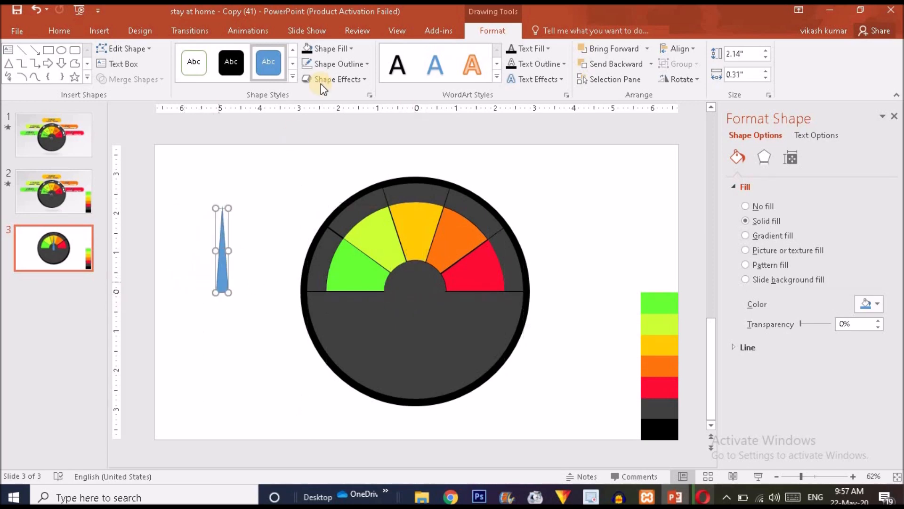
left_click(345, 62)
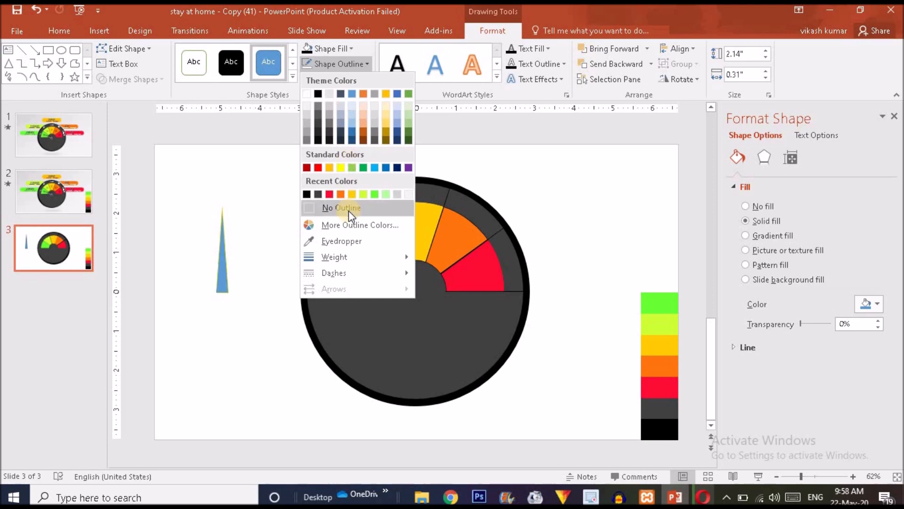
left_click(348, 210)
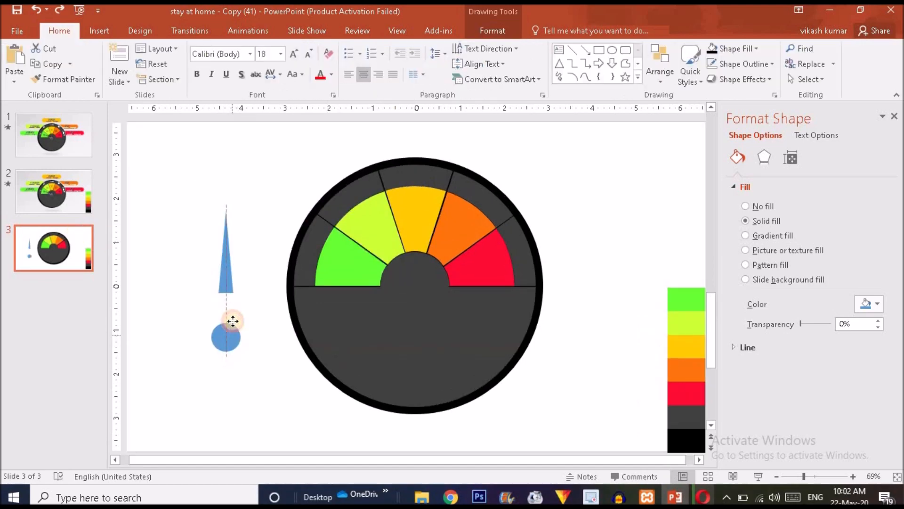
Step: Move the small circle onto the triangle's base and unite the two with Merge Shapes Union into a needle
left_click_drag(232, 319, 232, 301)
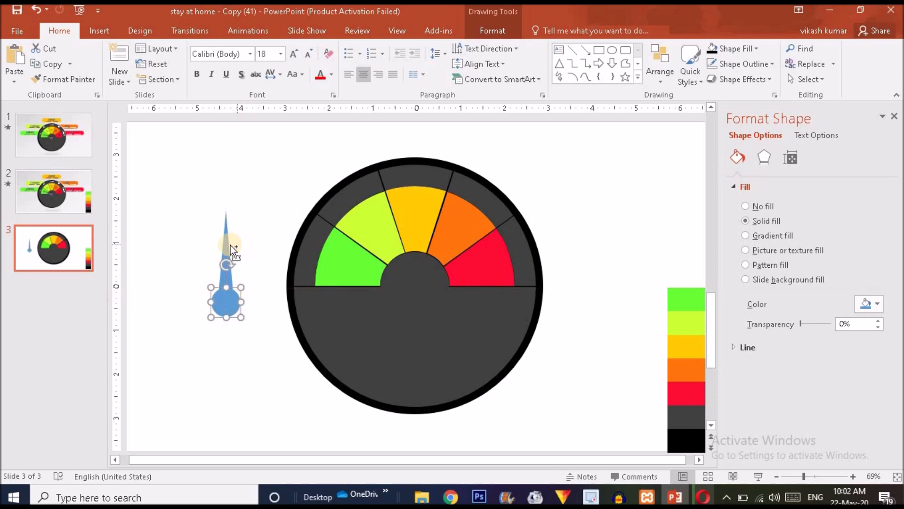
left_click(229, 244, "shift")
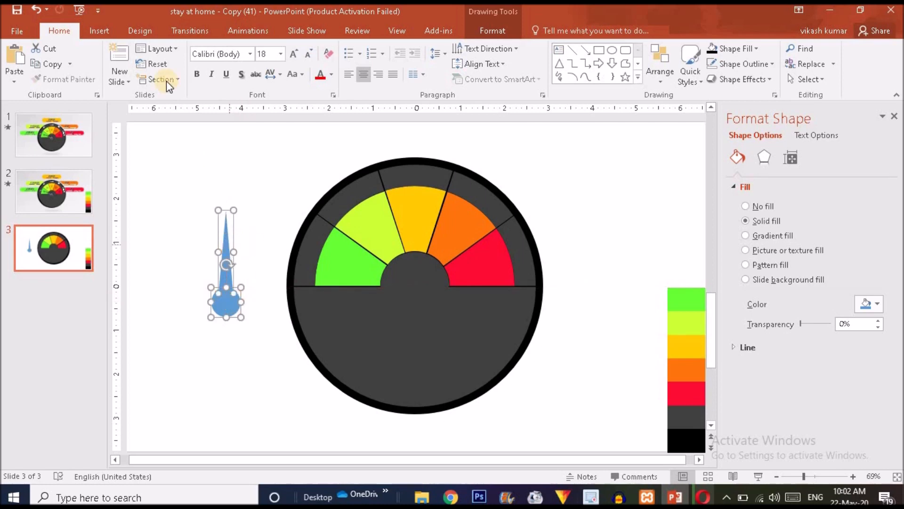
left_click(498, 28)
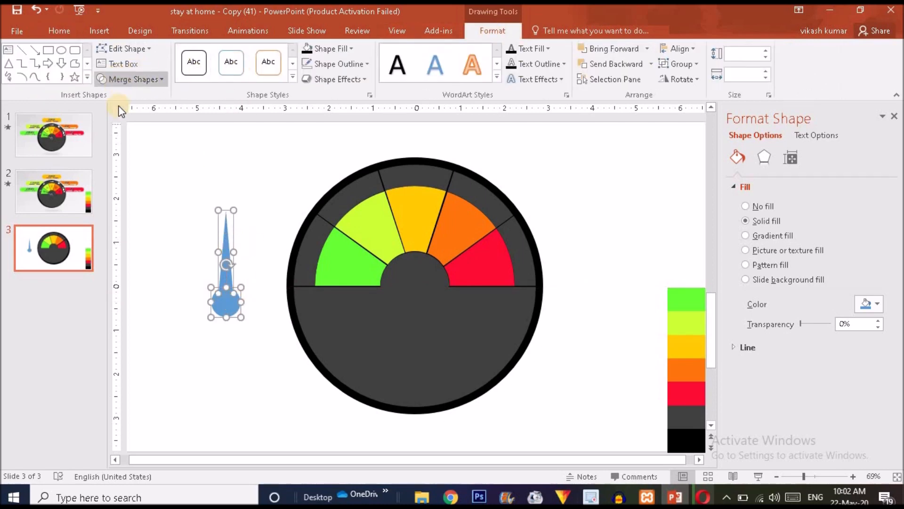
left_click(131, 81)
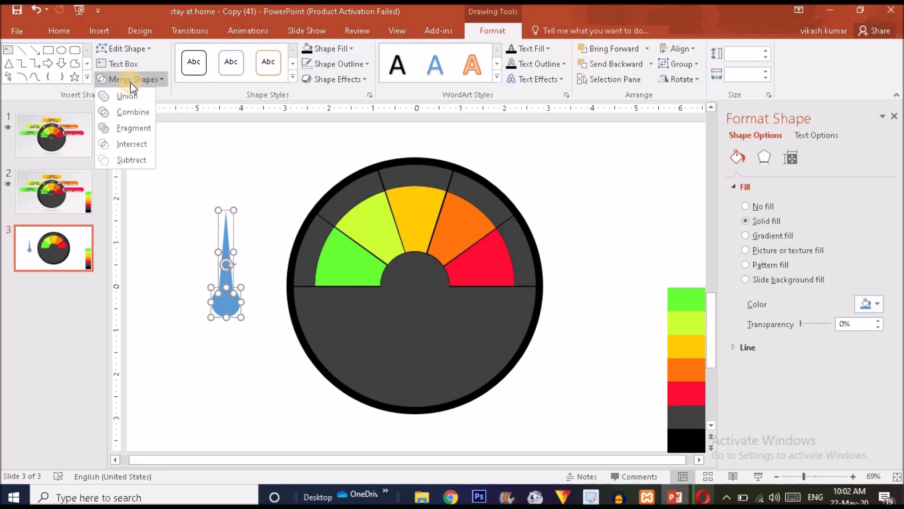
left_click(130, 94)
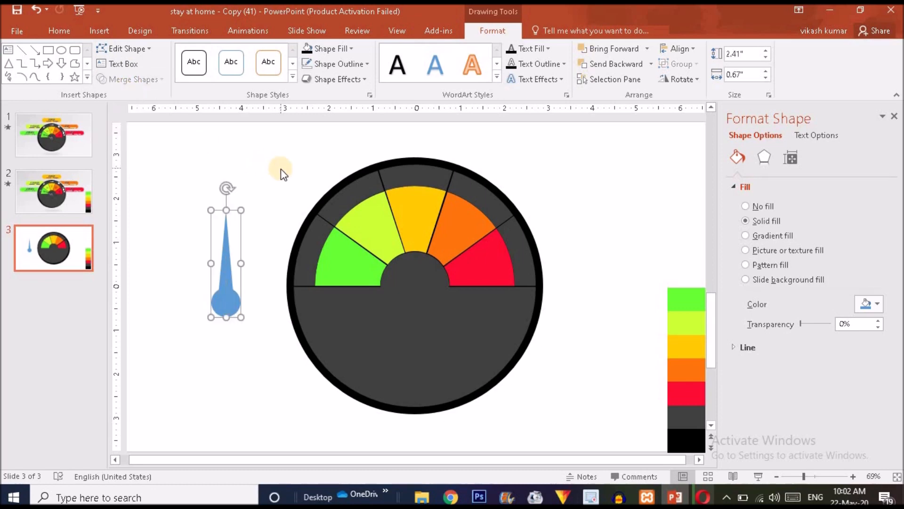
Step: Draw a tall rectangle about 2.67 by 0.55 inches to the left of the needle
left_click(829, 476)
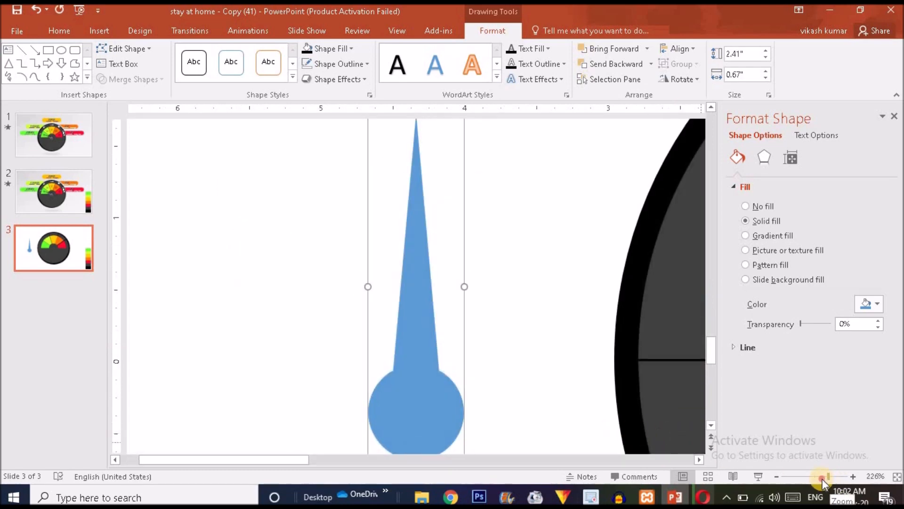
left_click(823, 477)
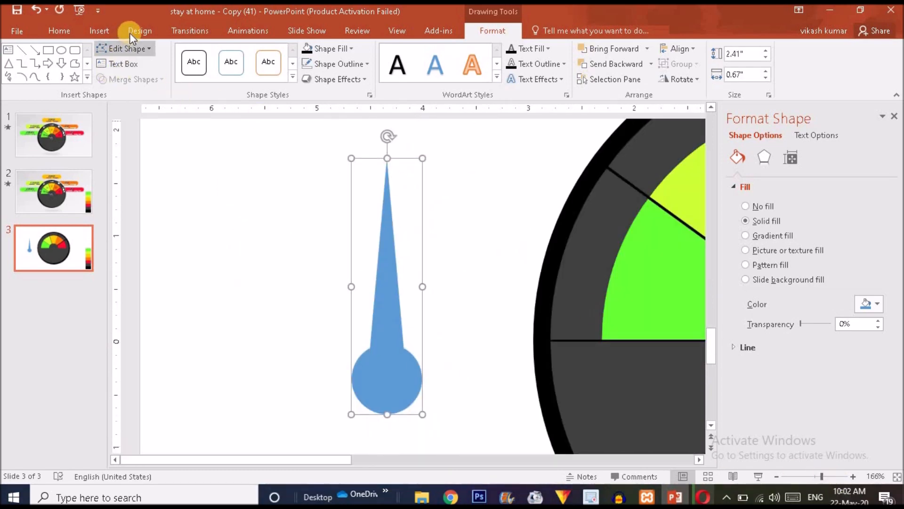
left_click(98, 31)
left_click(231, 64)
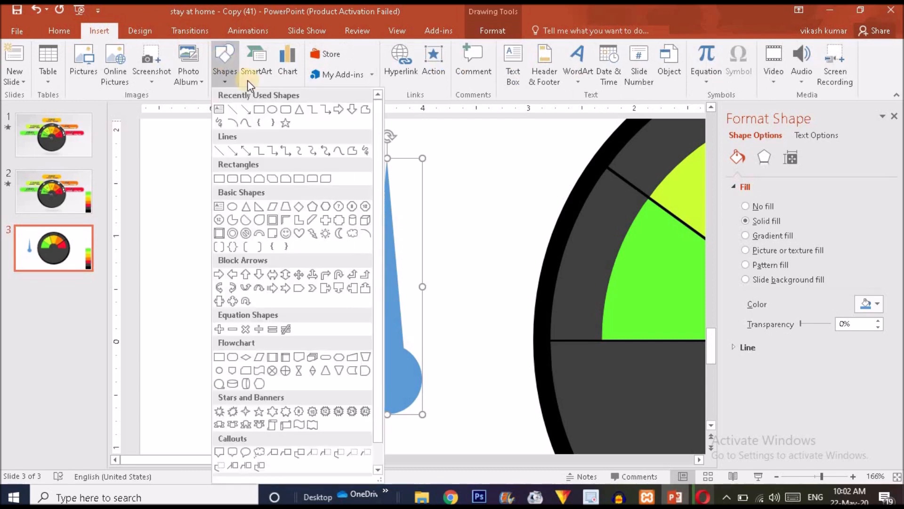
left_click(259, 109)
left_click_drag(196, 145, 255, 429)
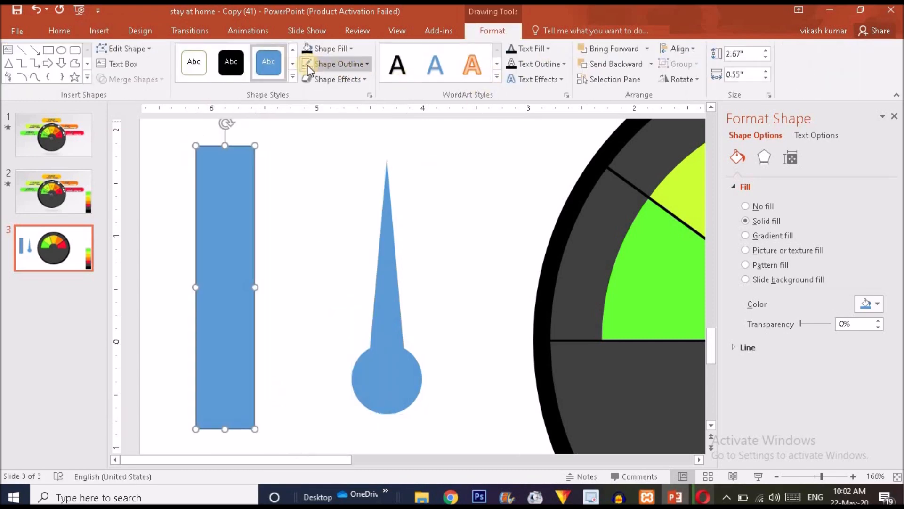
Step: Fill the tall rectangle with black and place it over the needle's right half, its left edge on the needle's centre line
left_click(306, 49)
left_click_drag(216, 258, 410, 271)
key("ctrl+Up")
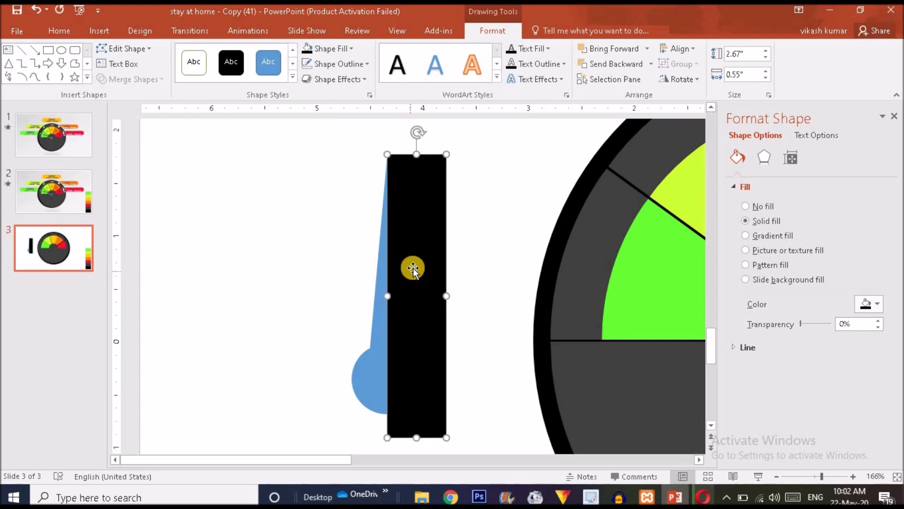
left_click_drag(420, 262, 418, 255)
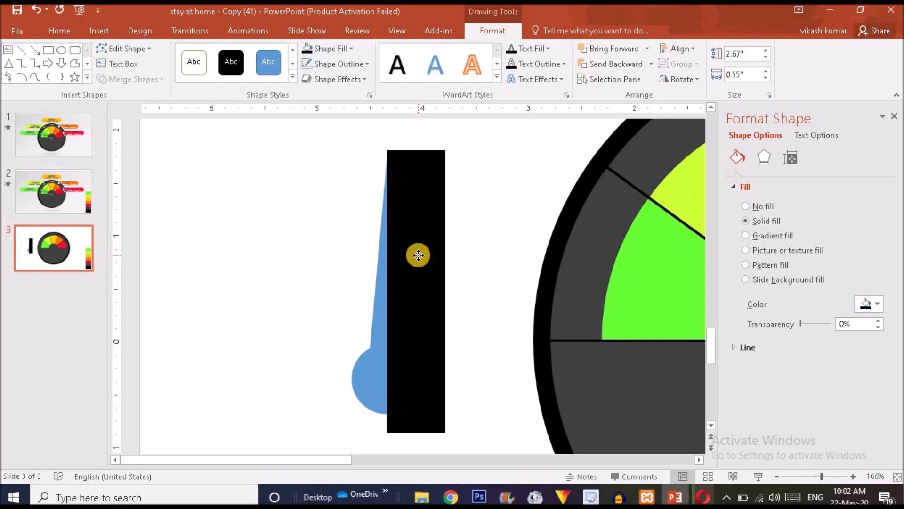
Step: Select the needle first and the black rectangle second, and subtract the rectangle with Merge Shapes to keep only the left half
left_click(366, 380, "shift")
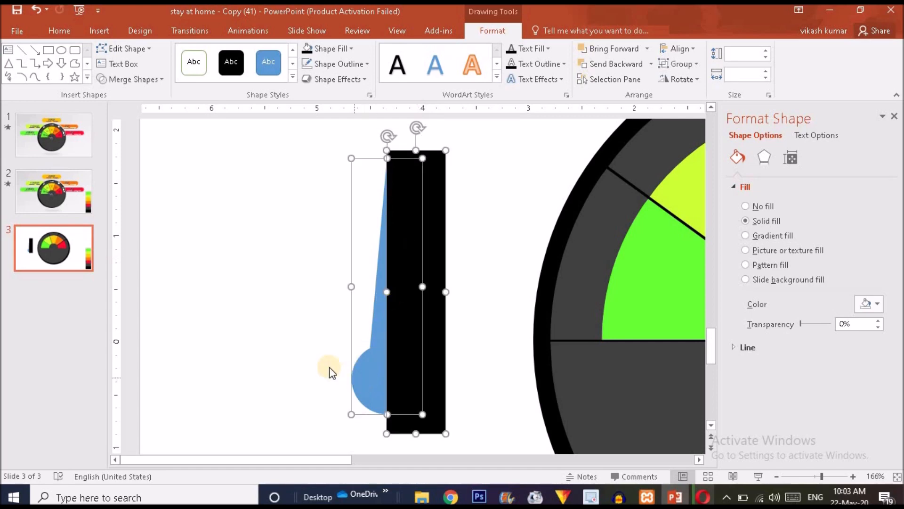
left_click(329, 367)
left_click(373, 372)
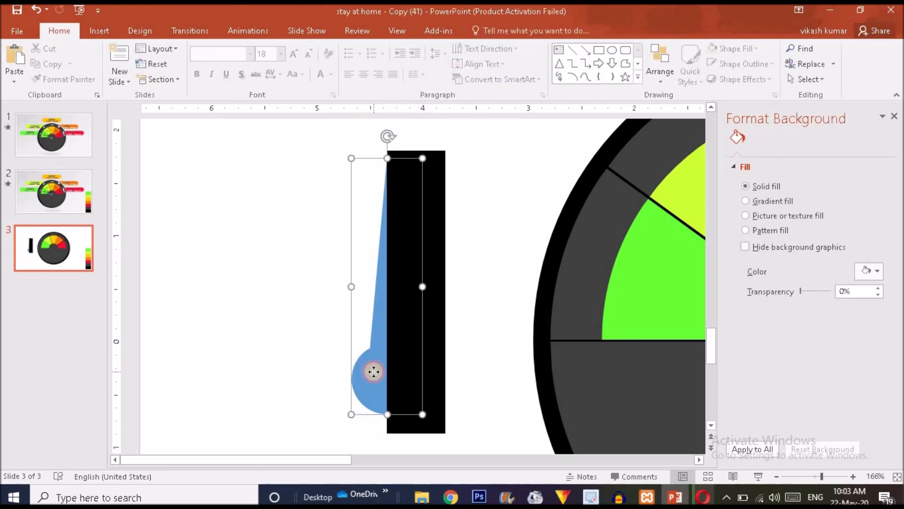
left_click(437, 360, "shift")
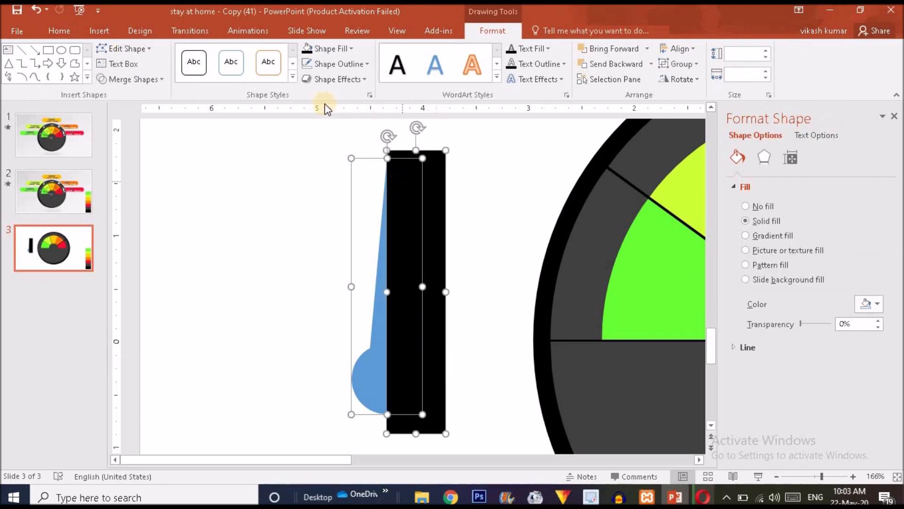
left_click(139, 79)
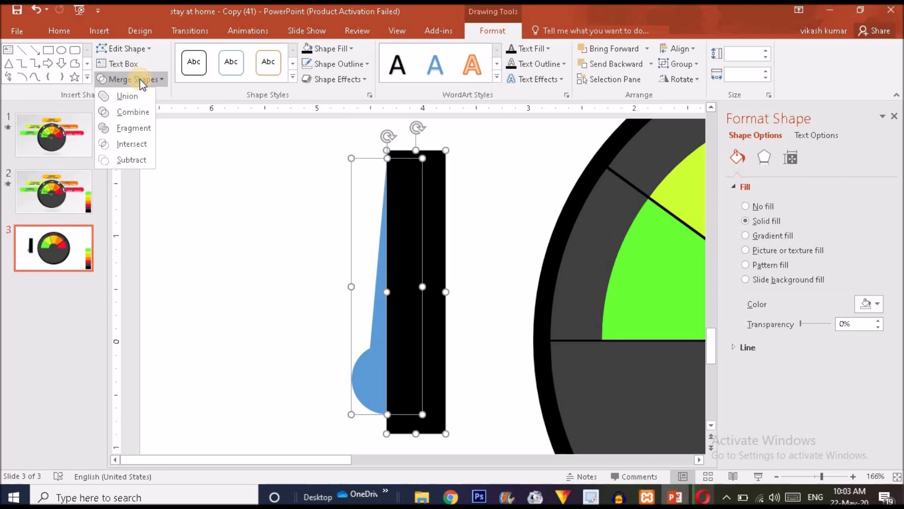
left_click(142, 159)
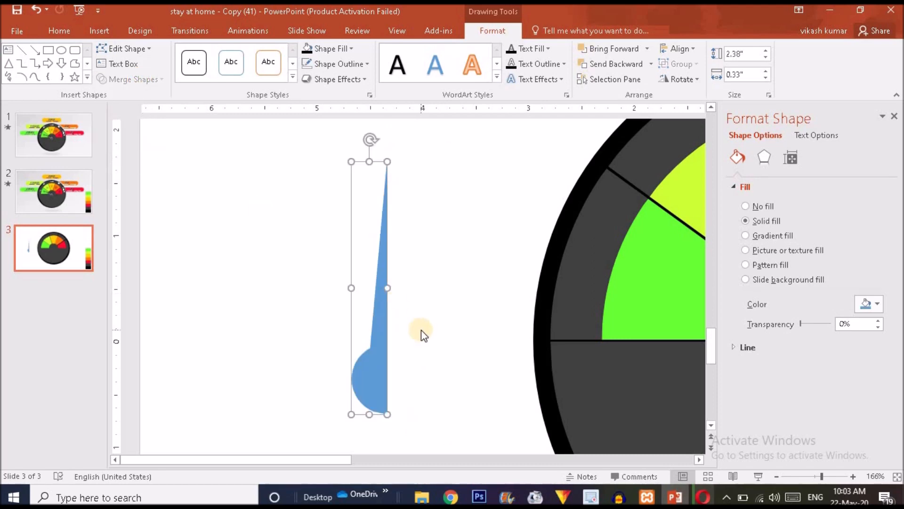
Step: Duplicate the half needle, flip the copy horizontally and join it to the original half to complete the needle
key("ctrl+z")
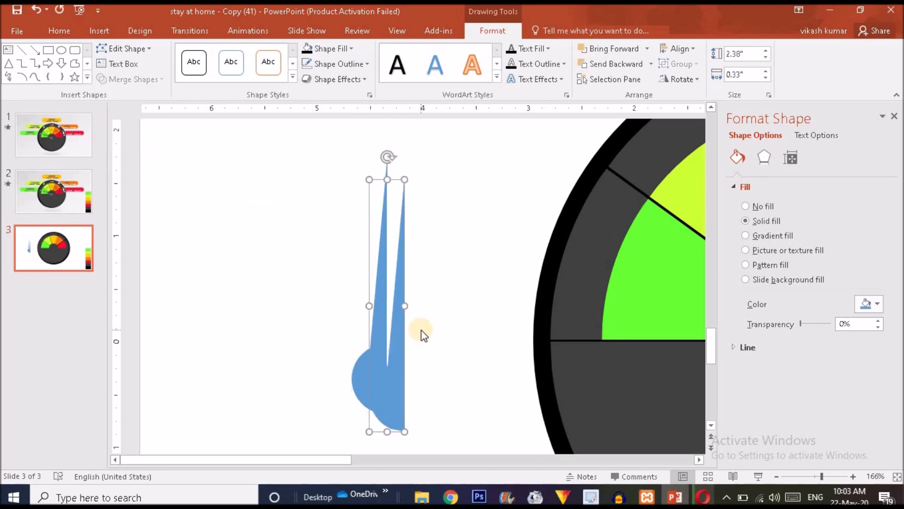
left_click(685, 80)
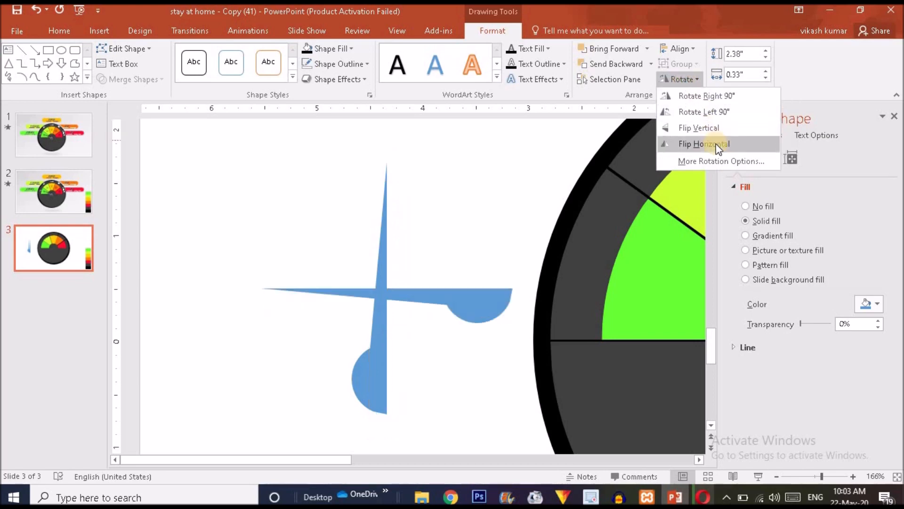
left_click(749, 143)
left_click_drag(380, 405, 397, 388)
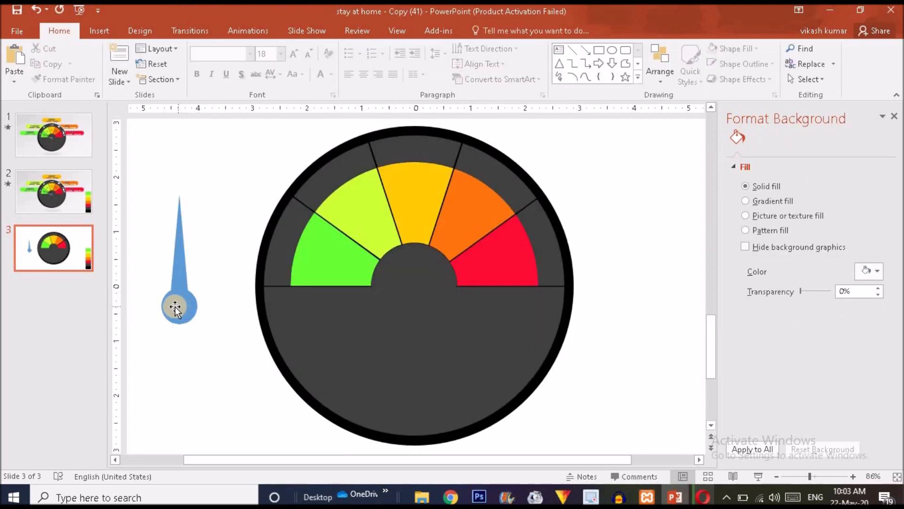
Step: Fill the needle's left half with dark grey sampled from the slide's colour strip and its right half with black
double_click(174, 308)
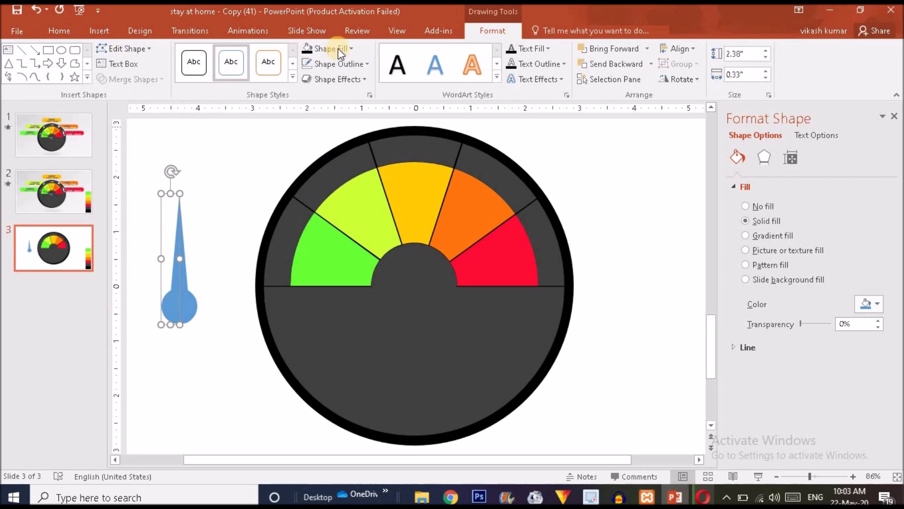
left_click(342, 48)
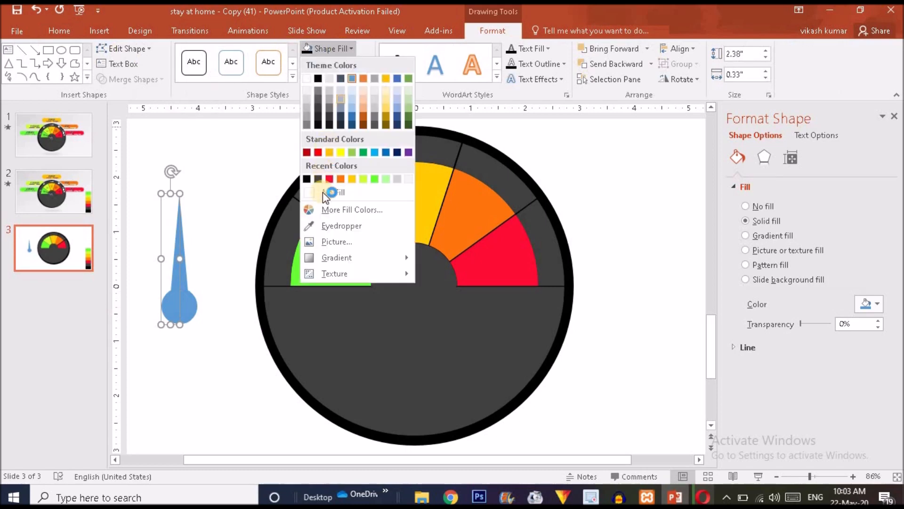
left_click(337, 225)
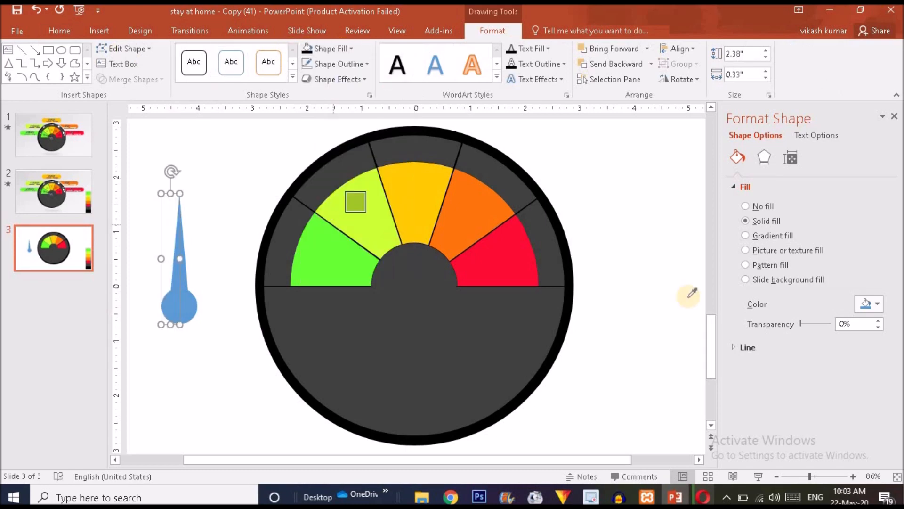
left_click(793, 476)
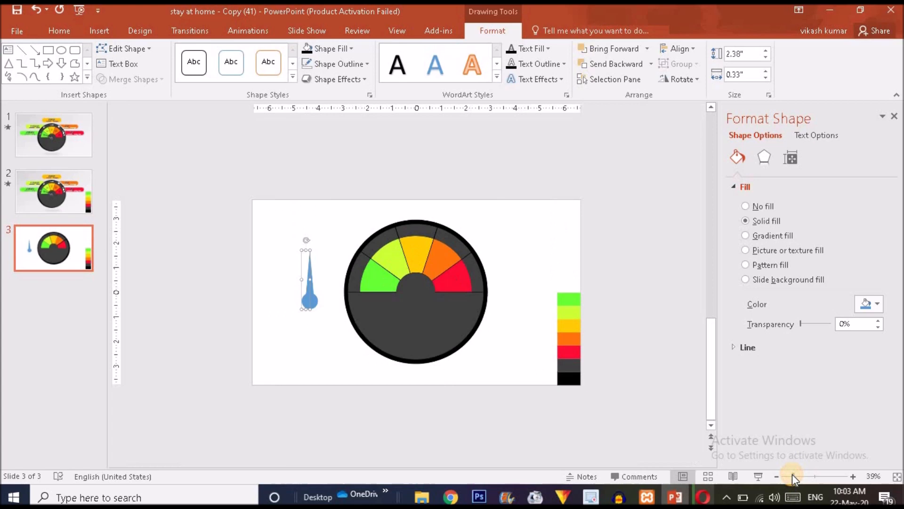
left_click(569, 364)
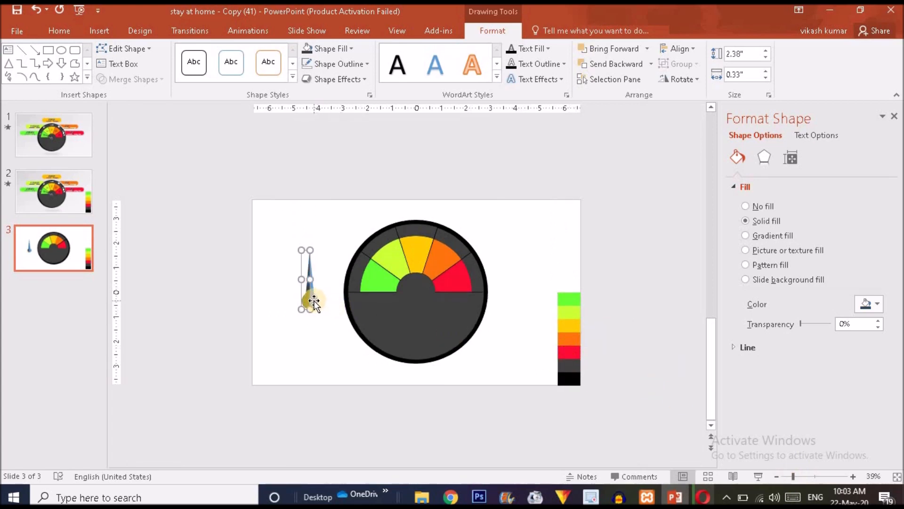
left_click_drag(314, 301, 322, 301)
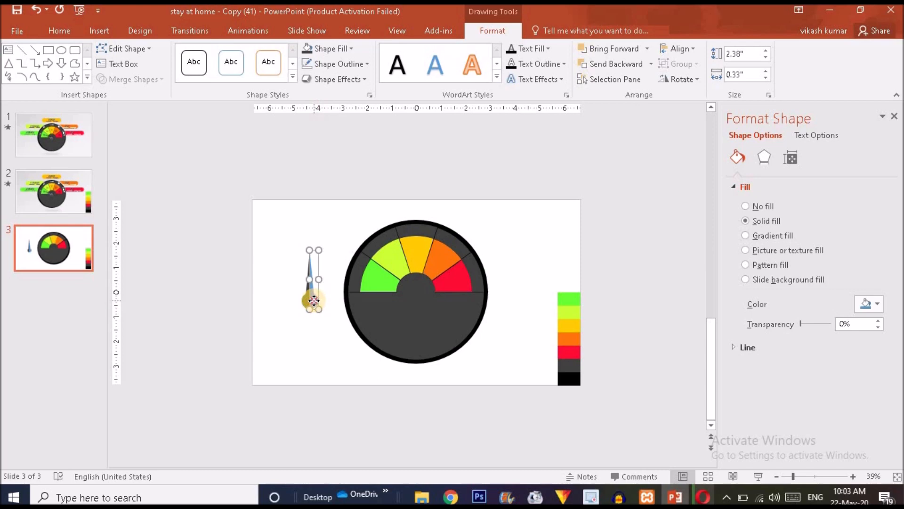
left_click(317, 49)
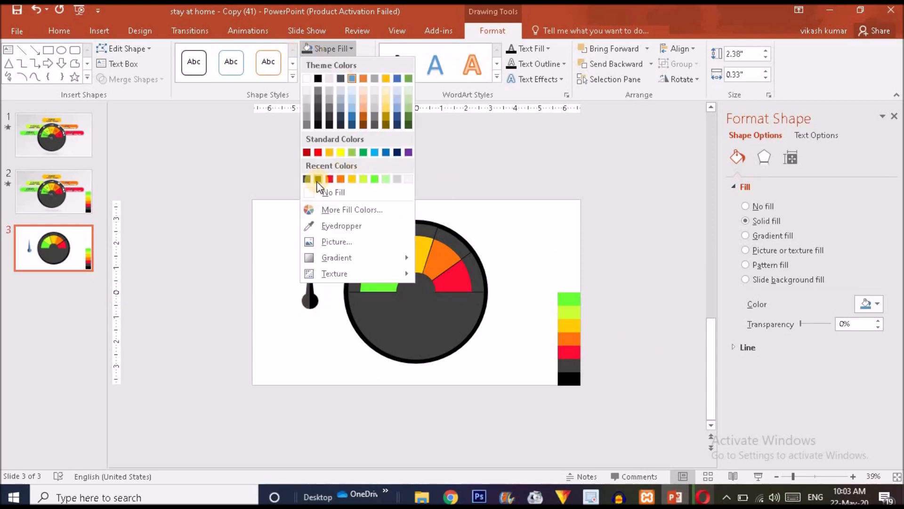
left_click(318, 180)
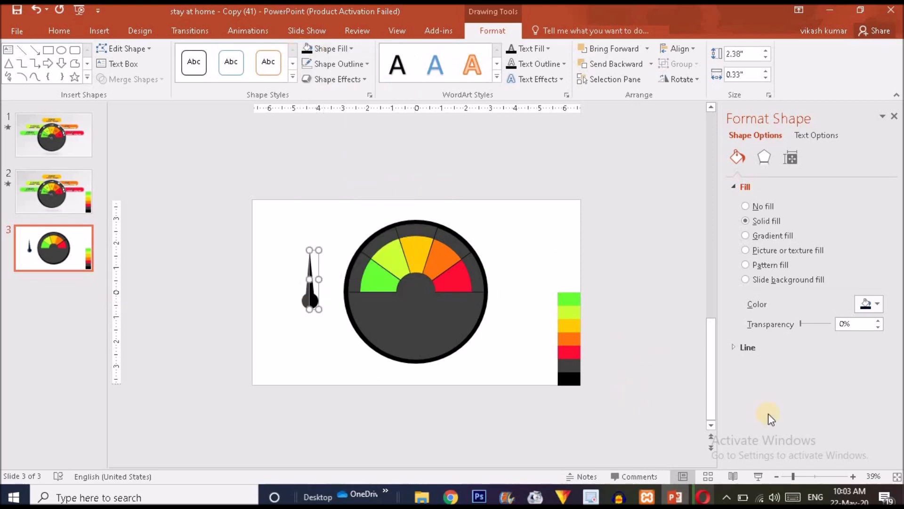
Step: Draw a 0.5 by 0.5 inch circle without an outline and place it just above the needle's tip
left_click(810, 476)
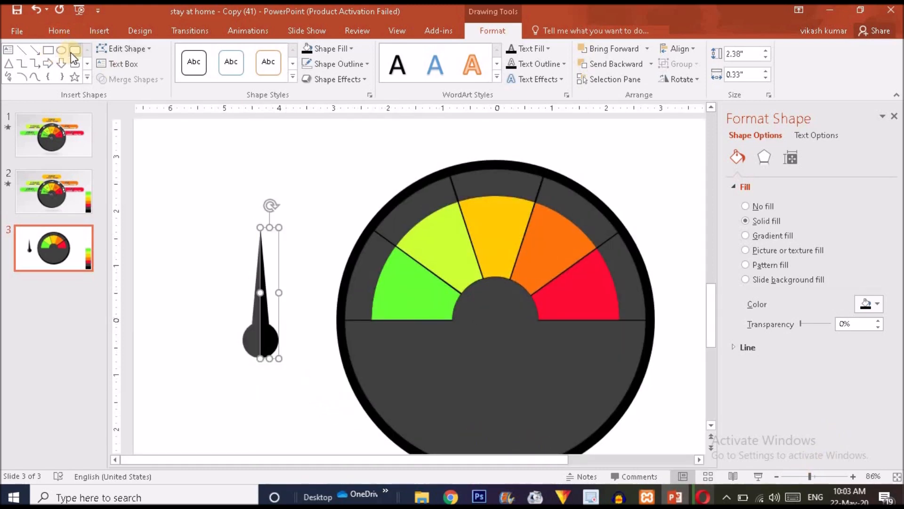
left_click(97, 30)
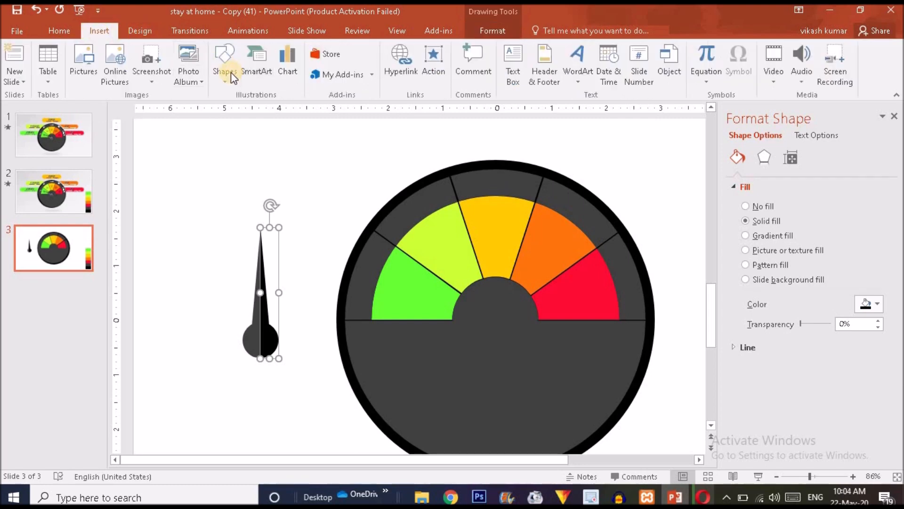
left_click(229, 71)
left_click(274, 112)
left_click_drag(220, 186, 232, 199)
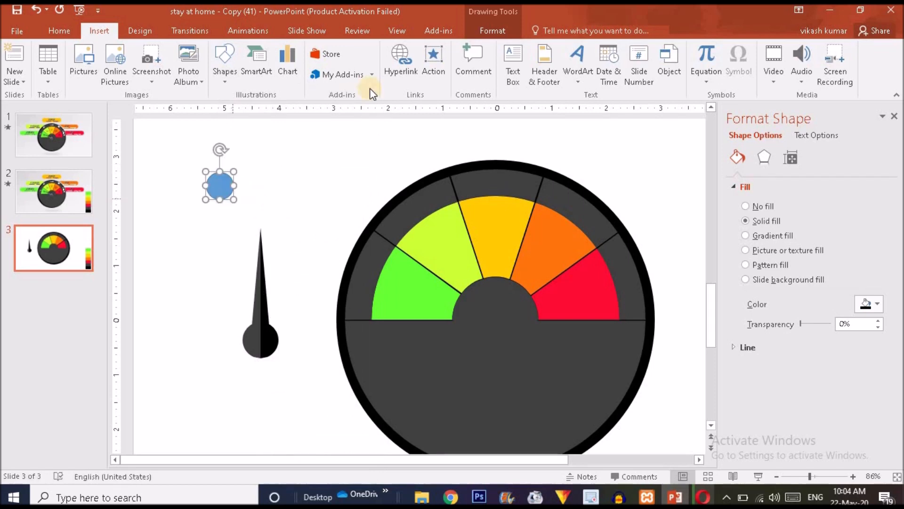
left_click(332, 66)
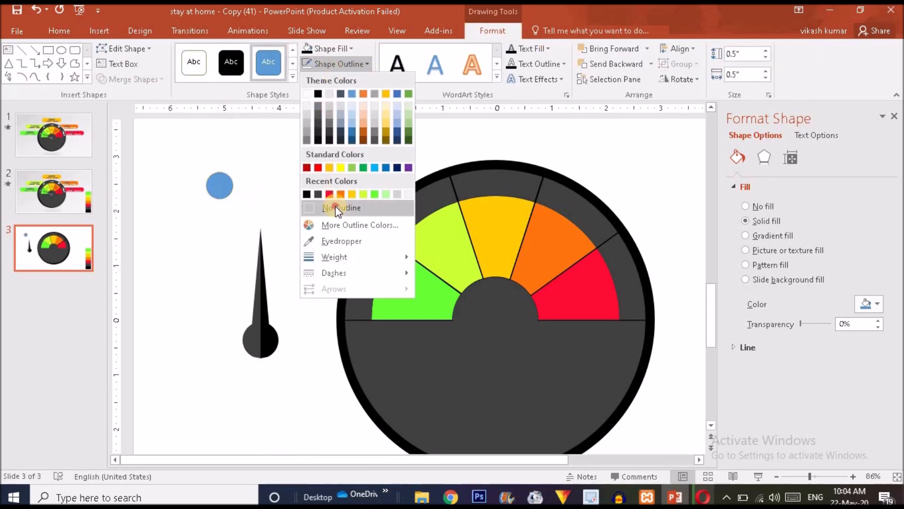
left_click(337, 207)
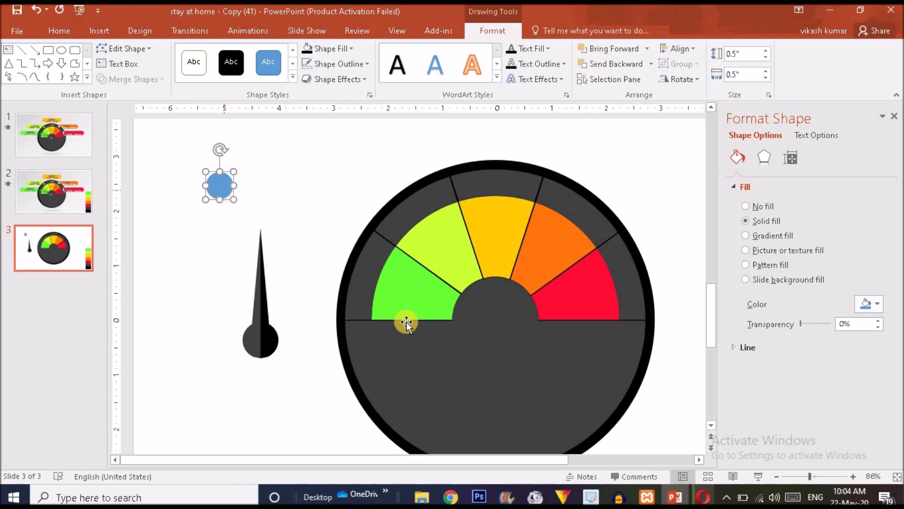
left_click_drag(213, 181, 278, 197)
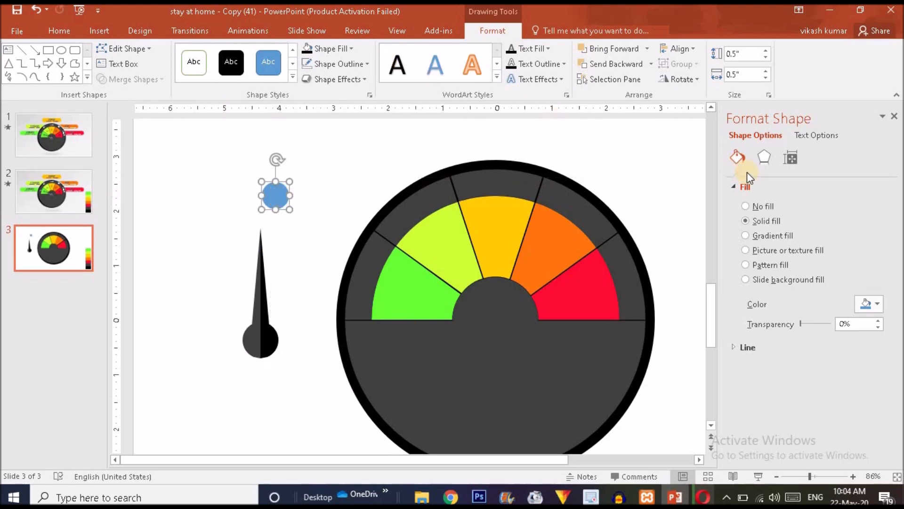
Step: Give the circle a gradient fill, check the hub on slide 2, and set the first stop to black sampled from the needle
left_click(745, 235)
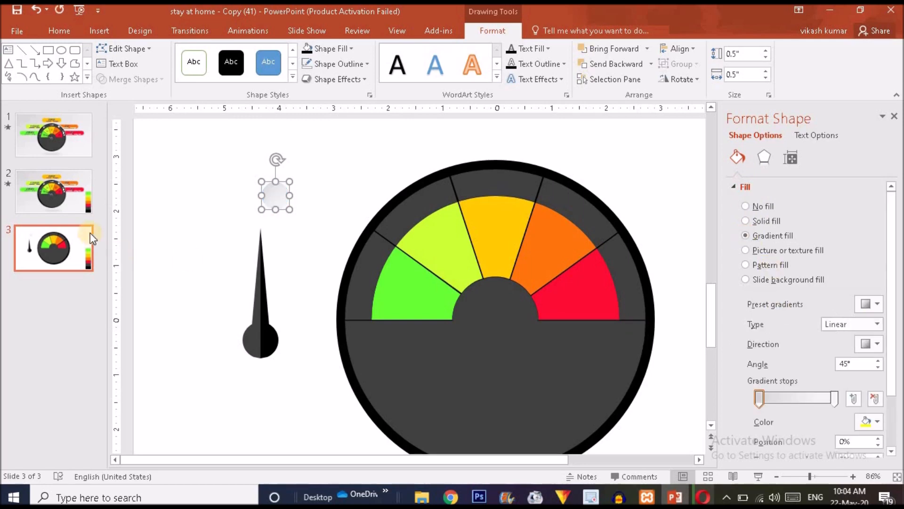
left_click(65, 208)
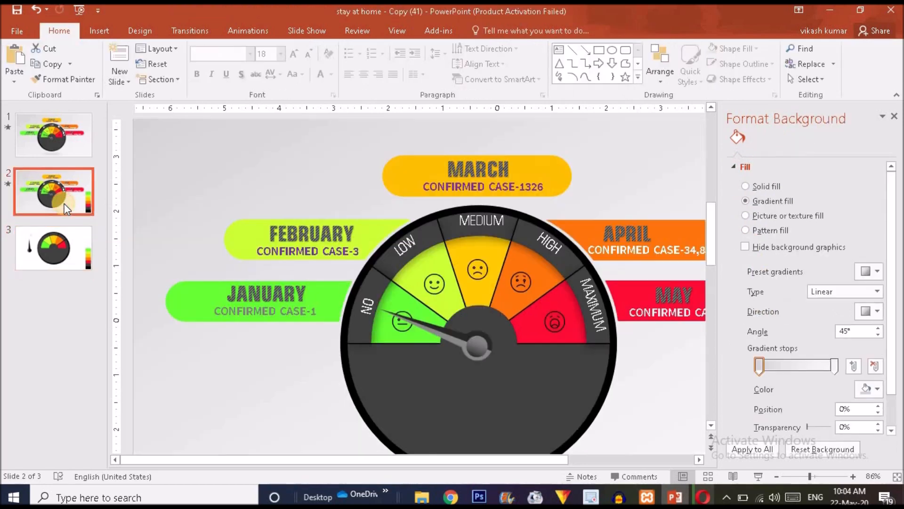
left_click(68, 249)
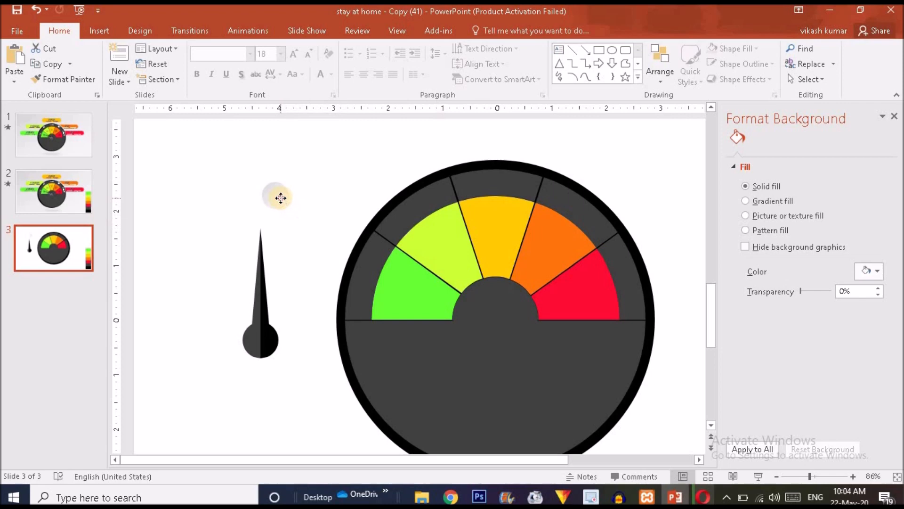
left_click(279, 198)
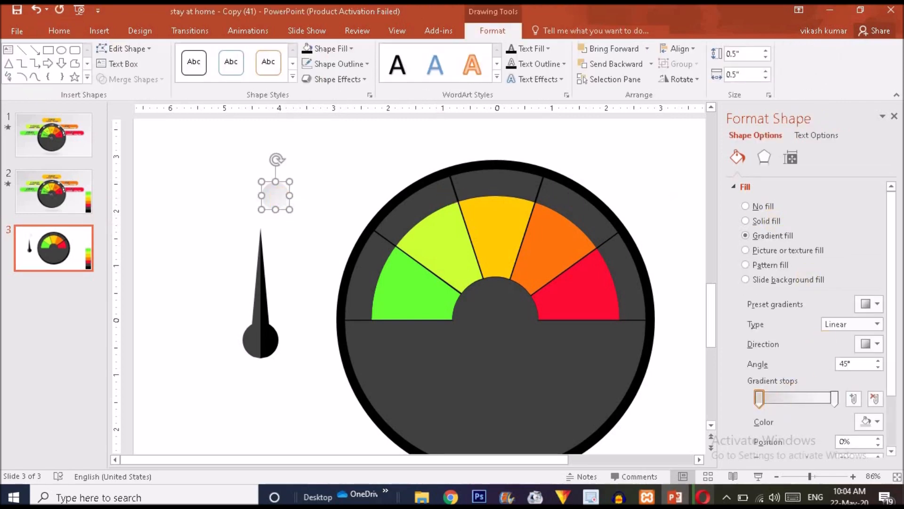
left_click(875, 427)
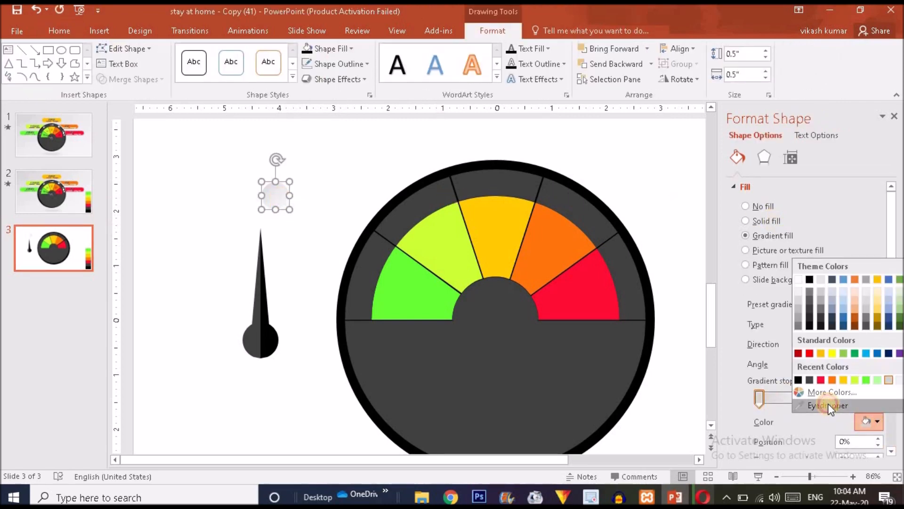
left_click(828, 403)
left_click(271, 342)
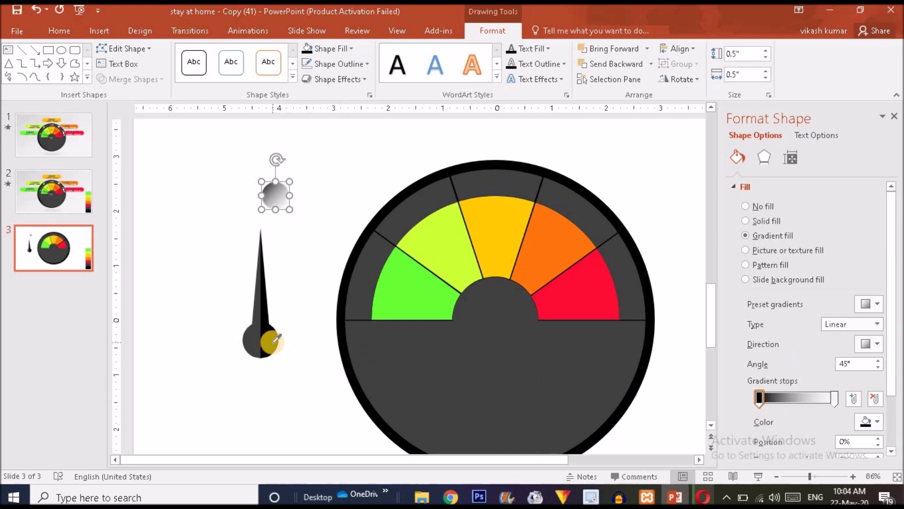
Step: Set the circle's last gradient stop to dark grey sampled from the needle's left half and the linear gradient's angle to 180°
left_click(834, 398)
left_click(878, 422)
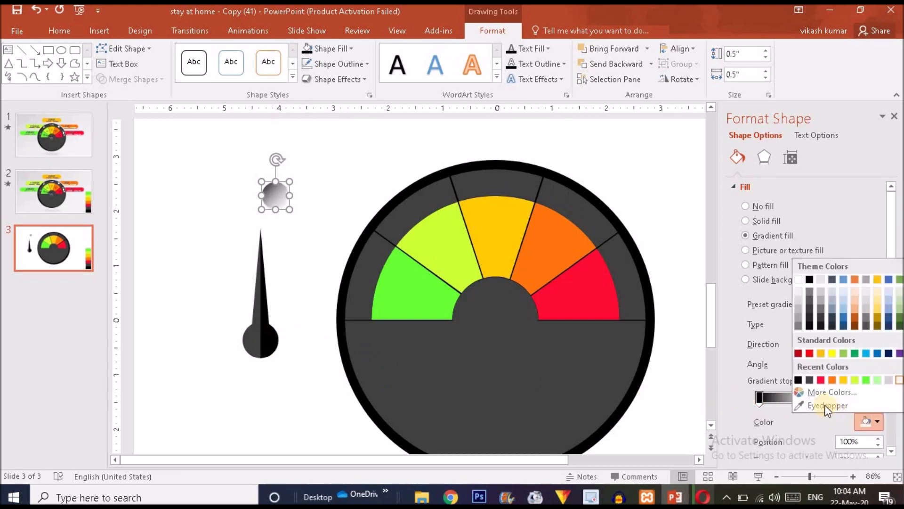
left_click(824, 405)
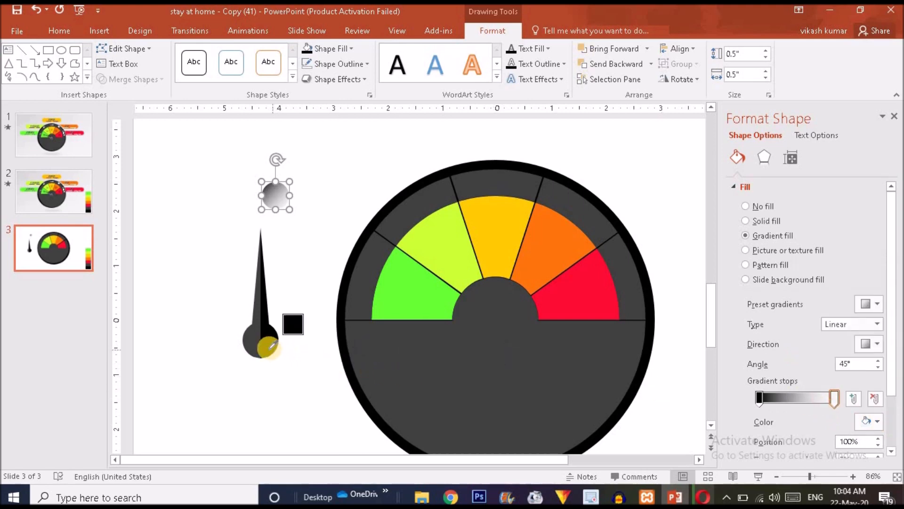
left_click(255, 343)
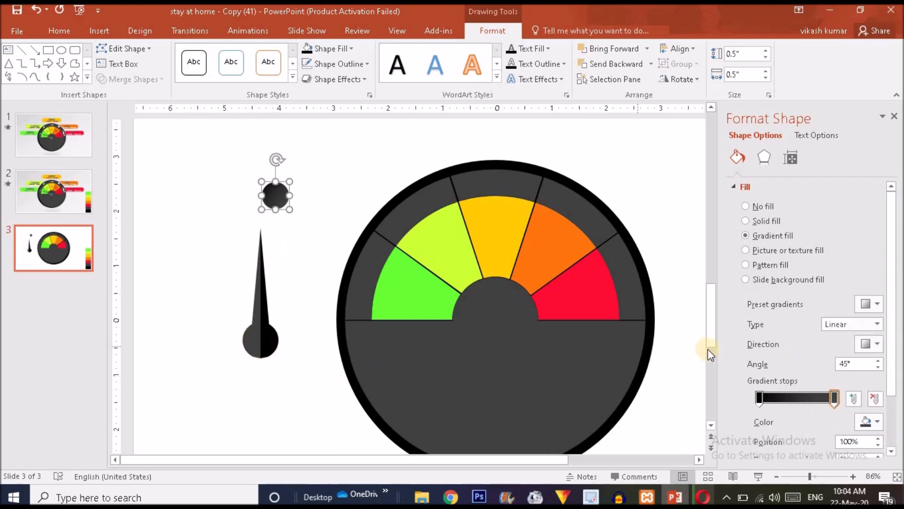
left_click(870, 344)
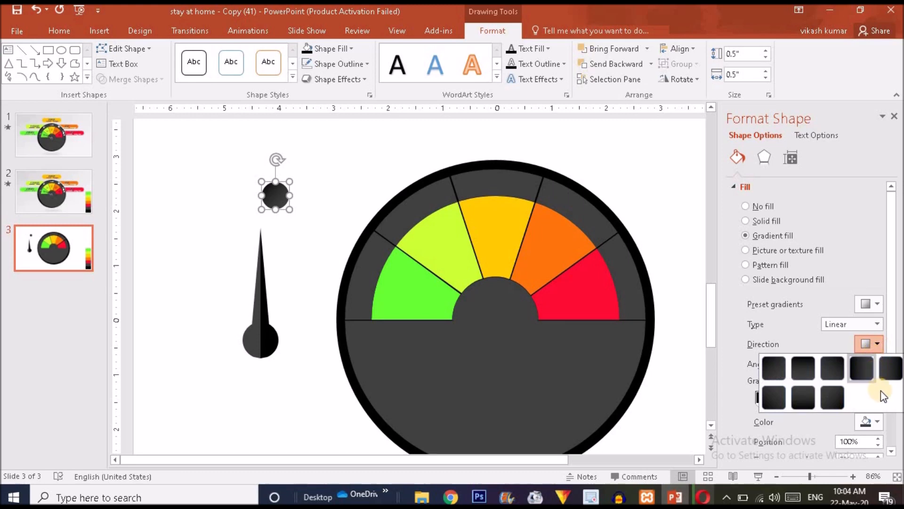
left_click(890, 372)
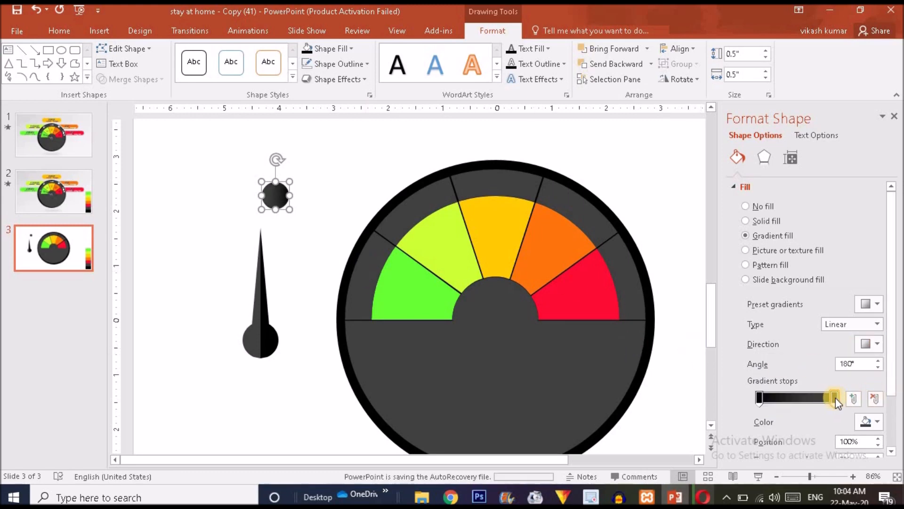
Step: Reverse the circle's gradient so dark grey comes first and black last, and centre the circle on the needle's round base
left_click(874, 398)
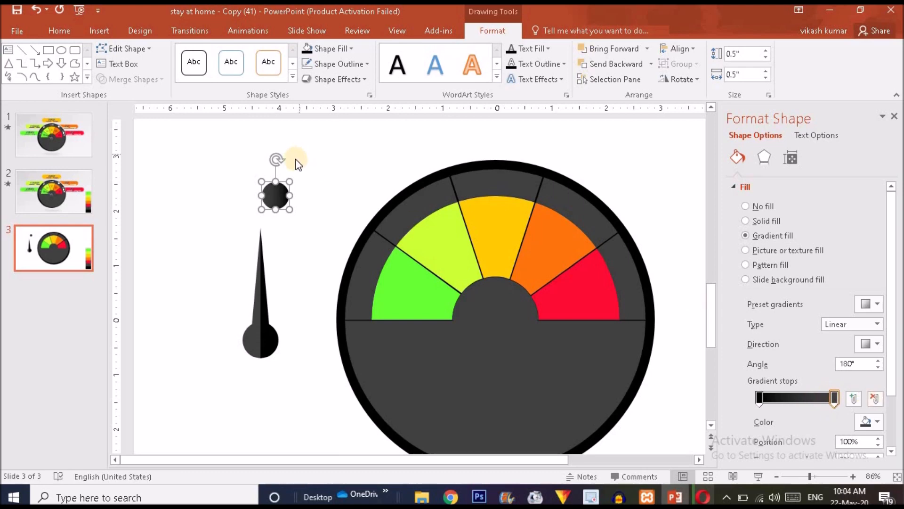
left_click_drag(757, 396, 792, 397)
left_click_drag(726, 392, 727, 393)
left_click_drag(795, 397, 844, 397)
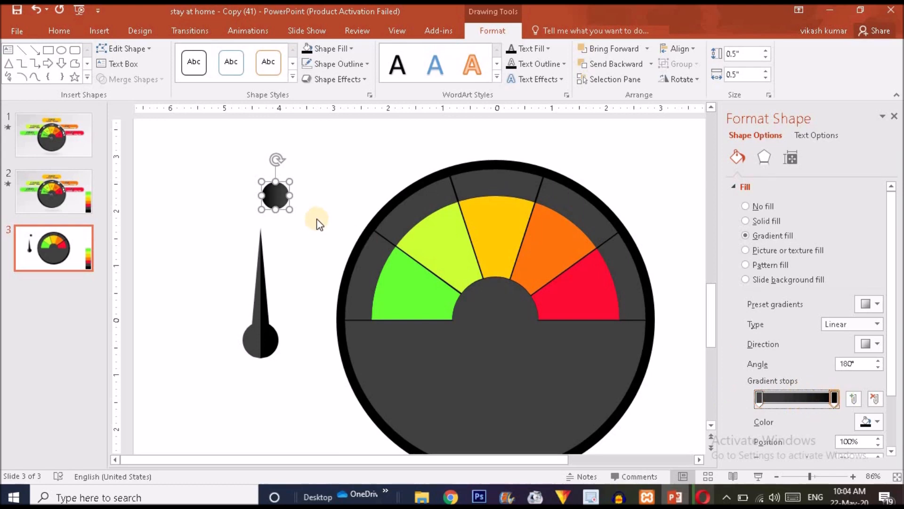
left_click_drag(276, 231, 265, 345)
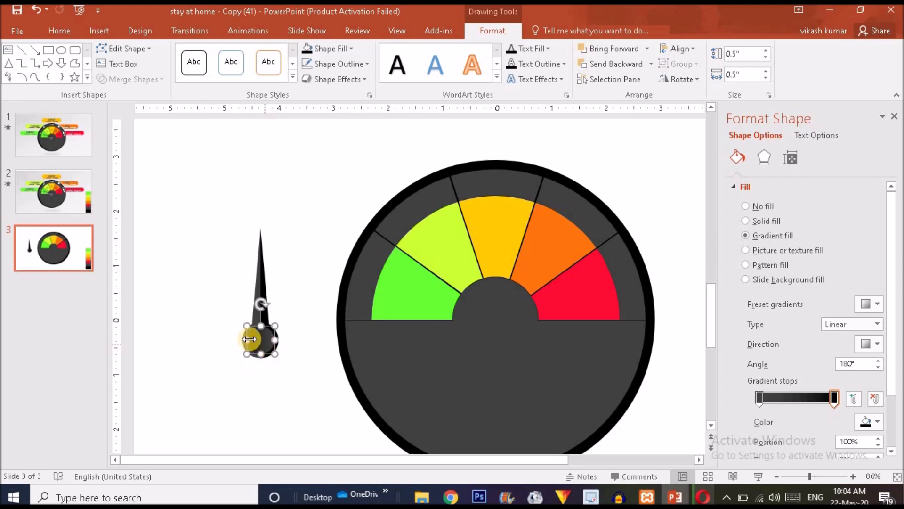
left_click(189, 313)
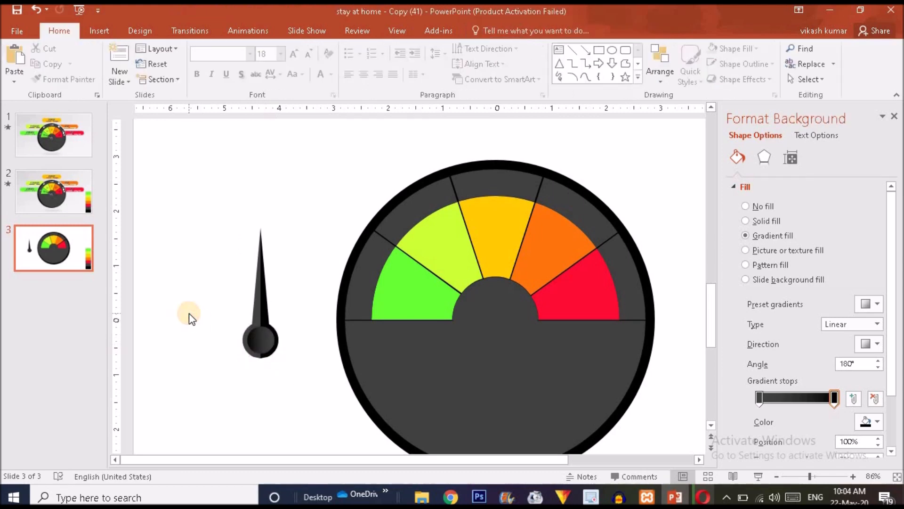
Step: Set the hub circle's first gradient stop to the custom grey RGB 84, 84, 84
left_click(265, 346)
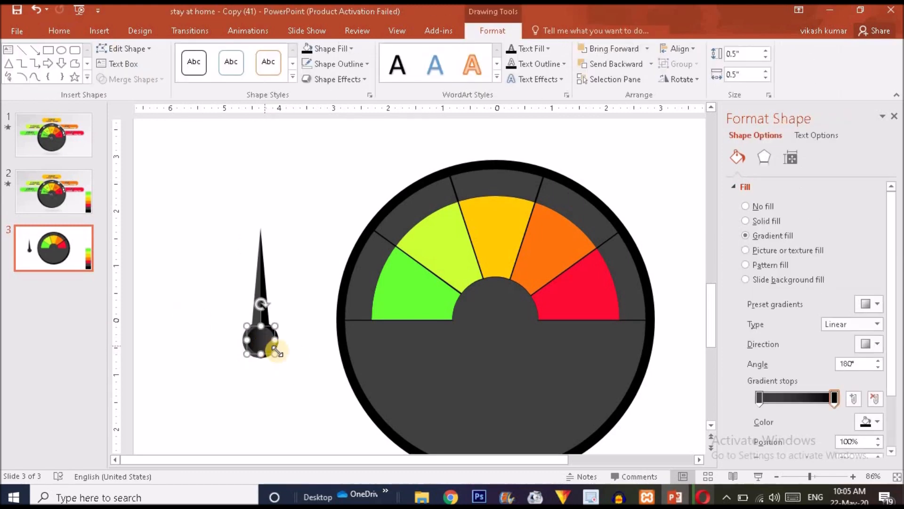
left_click(760, 398)
left_click(863, 429)
left_click(841, 399)
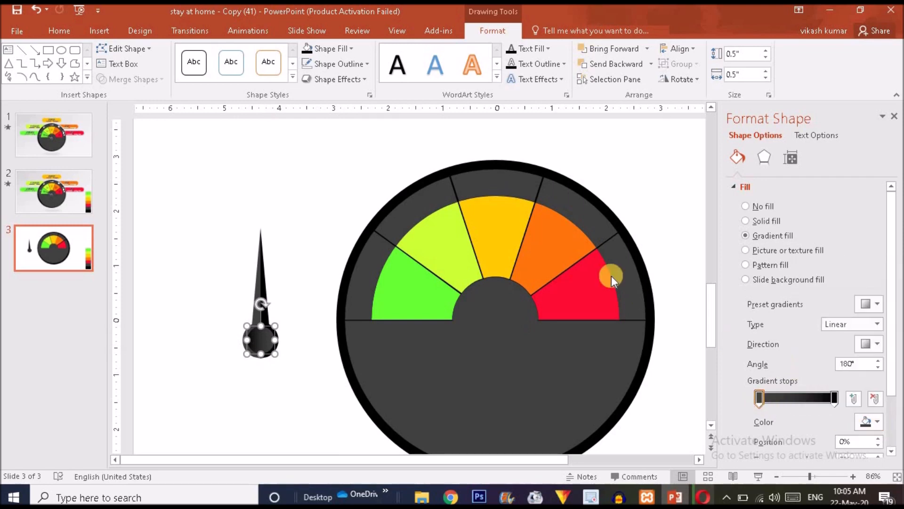
left_click(482, 213)
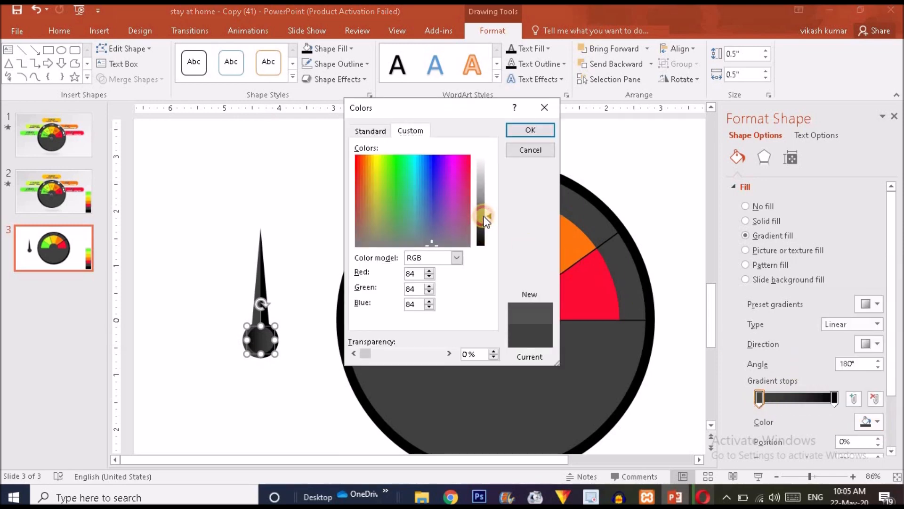
left_click(544, 133)
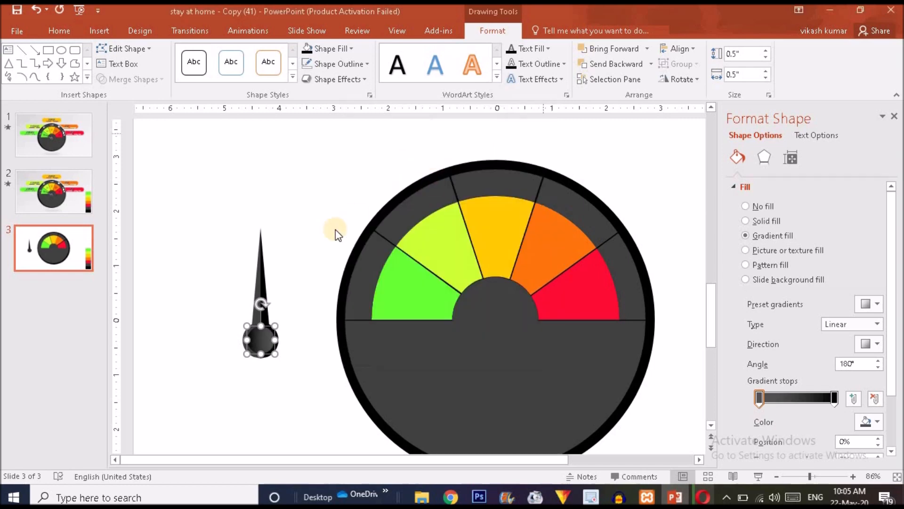
left_click(304, 246)
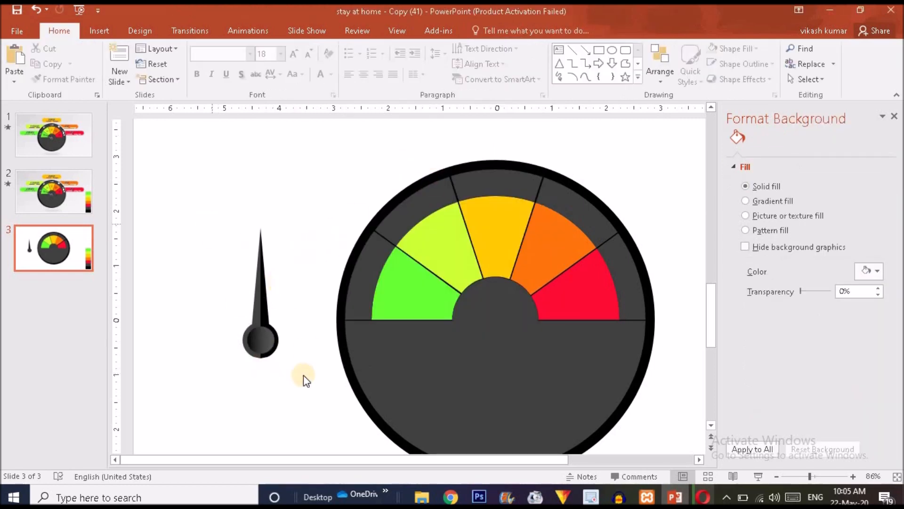
Step: Group the needle halves with the hub circle, centre the group on the dial, and compare it with slide 2
left_click_drag(200, 219, 306, 423)
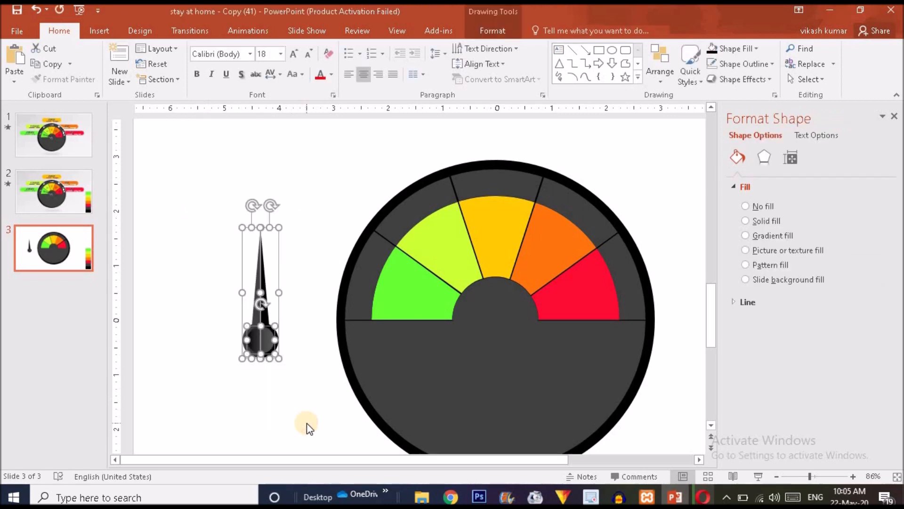
left_click_drag(262, 339, 496, 320)
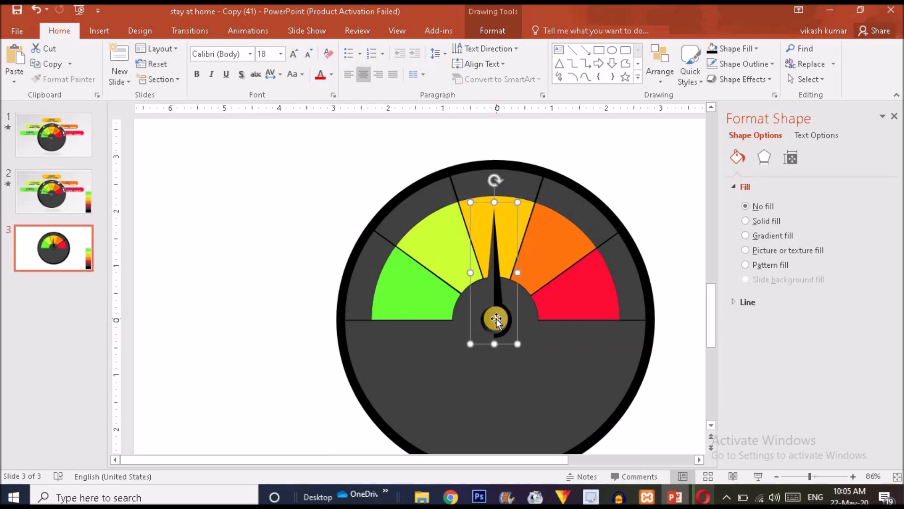
left_click(43, 199)
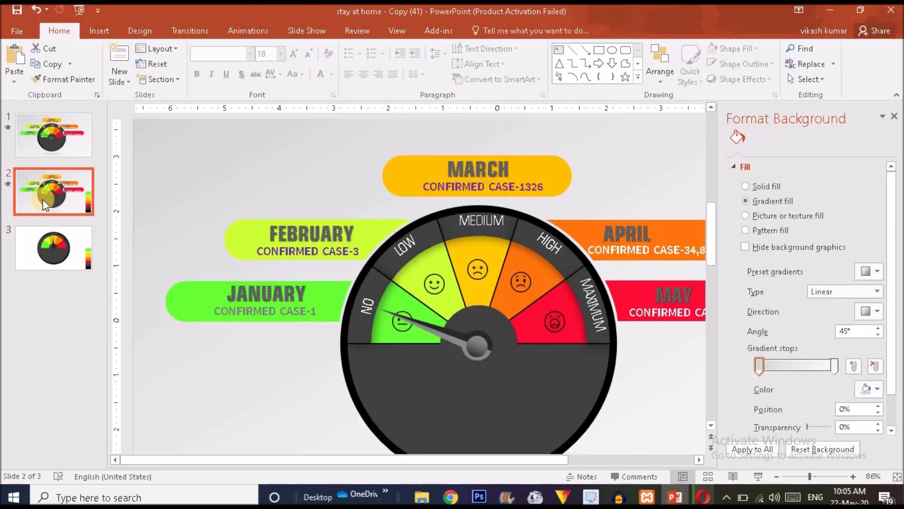
left_click(60, 237)
Step: Fill the needle's right half with a very dark grey from the black theme shades, trying a lighter grey first
left_click_drag(496, 327, 508, 330)
left_click(496, 321)
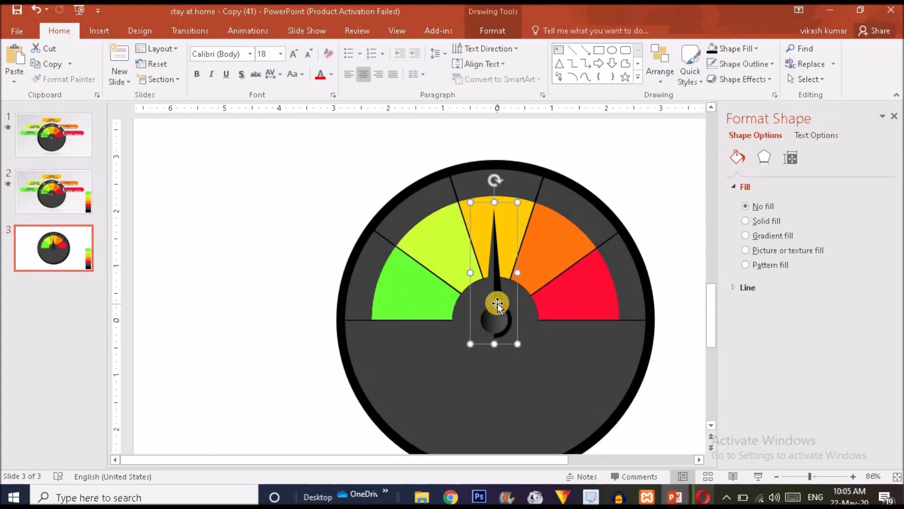
double_click(498, 303)
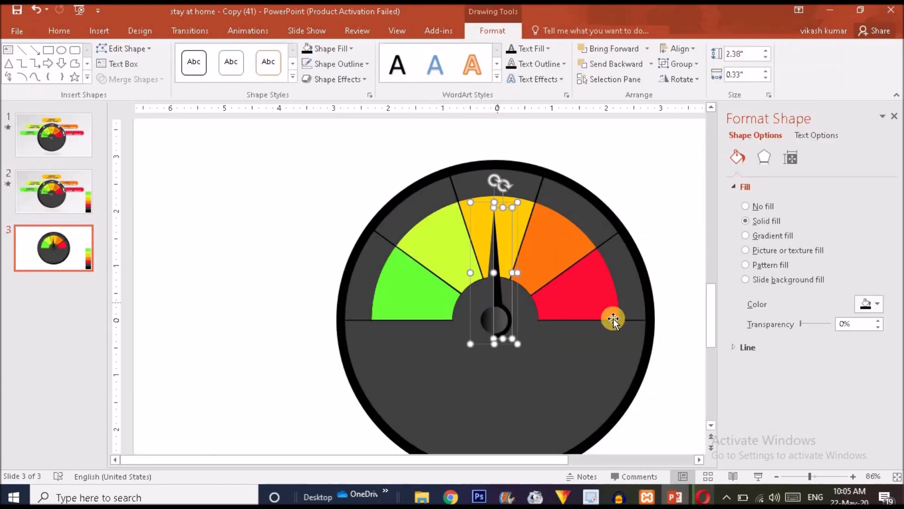
left_click(872, 307)
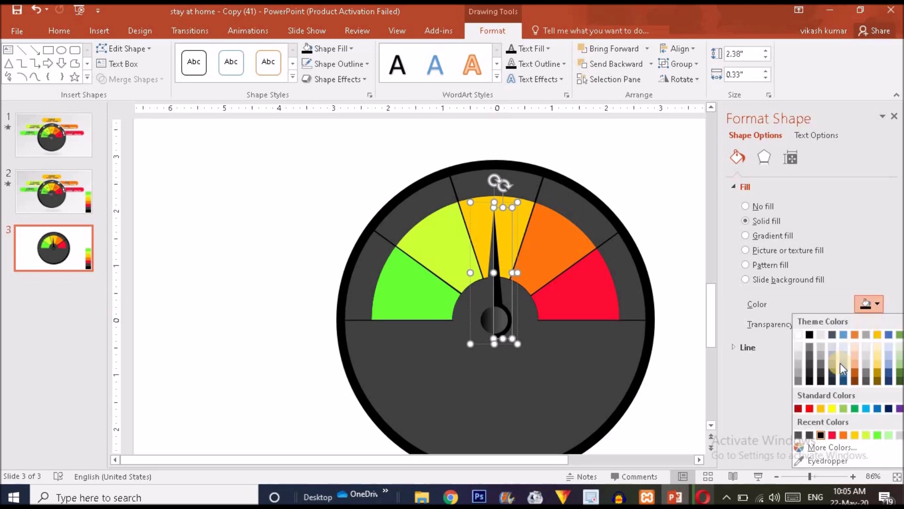
left_click(811, 359)
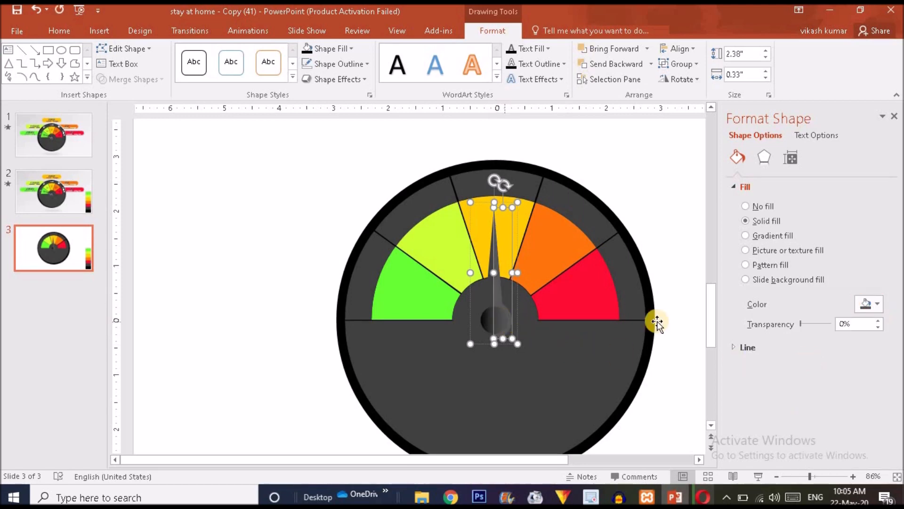
left_click(872, 307)
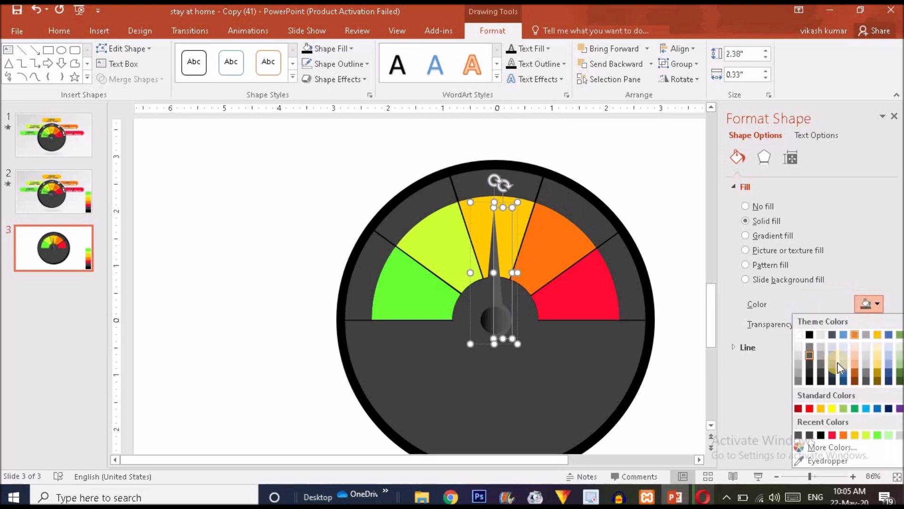
left_click(810, 374)
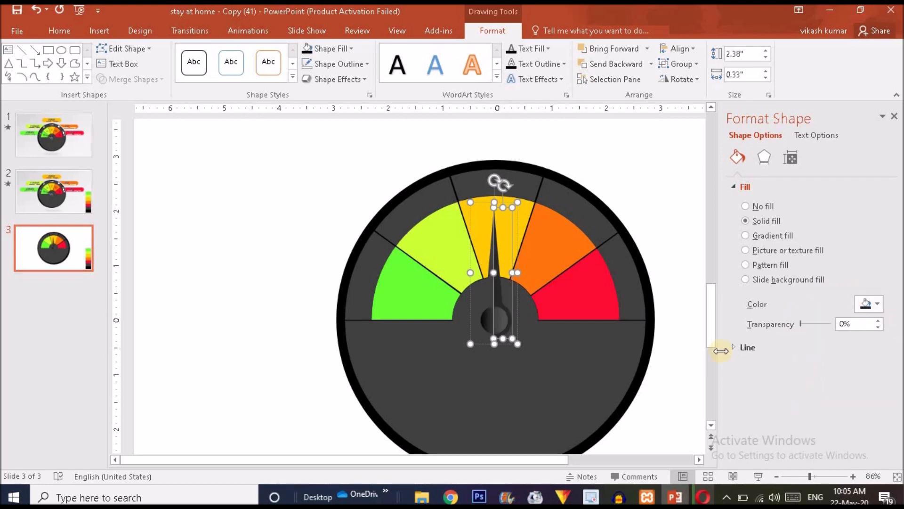
Step: Fill the needle's left half with the lightest grey of the black theme shades
left_click(486, 315)
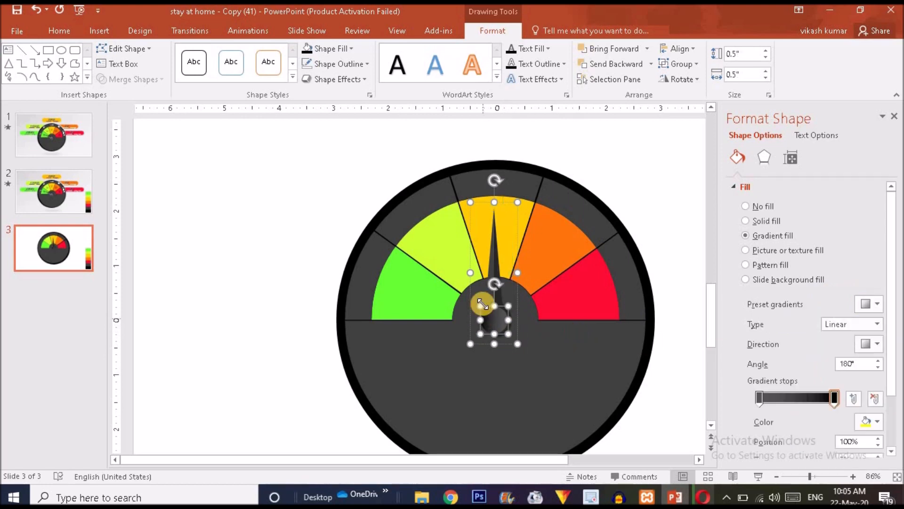
left_click(487, 296)
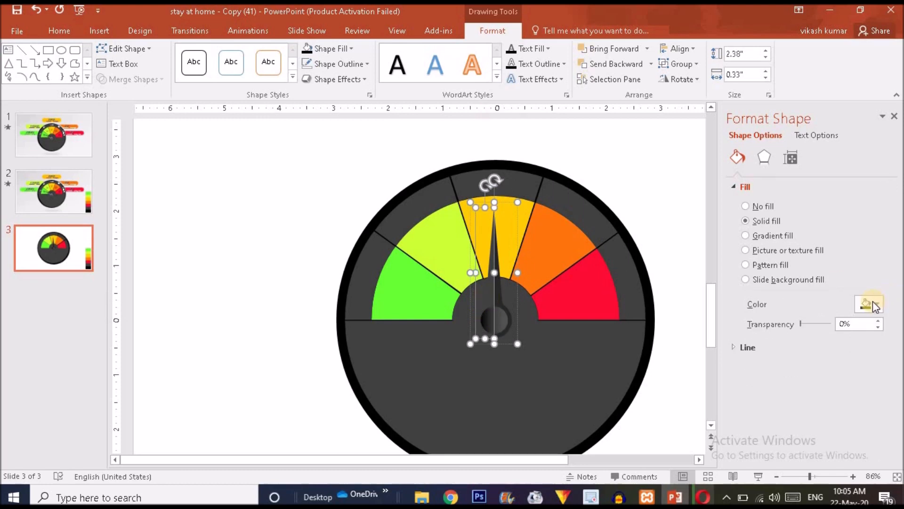
left_click(873, 301)
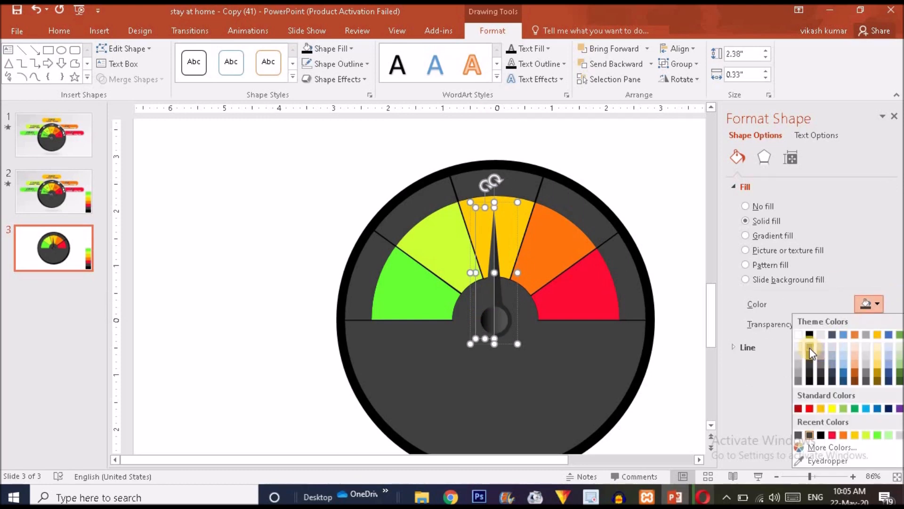
left_click(810, 347)
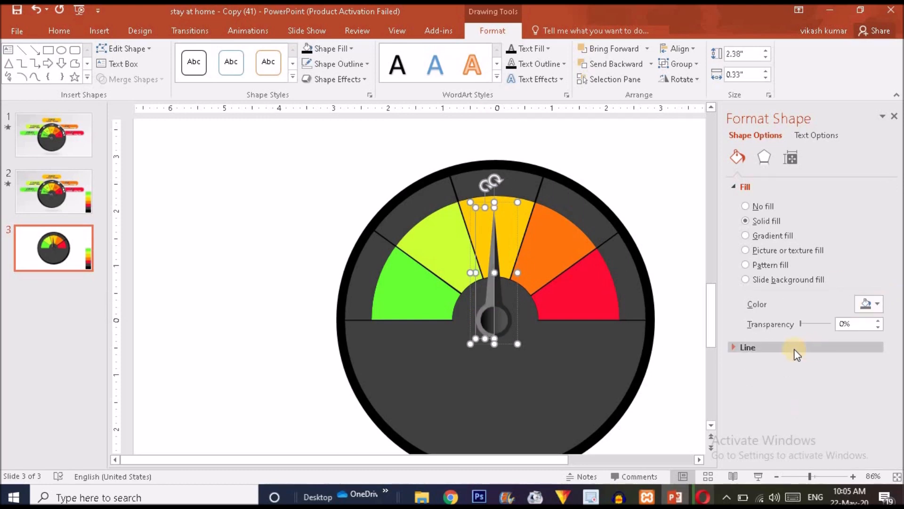
left_click(663, 380)
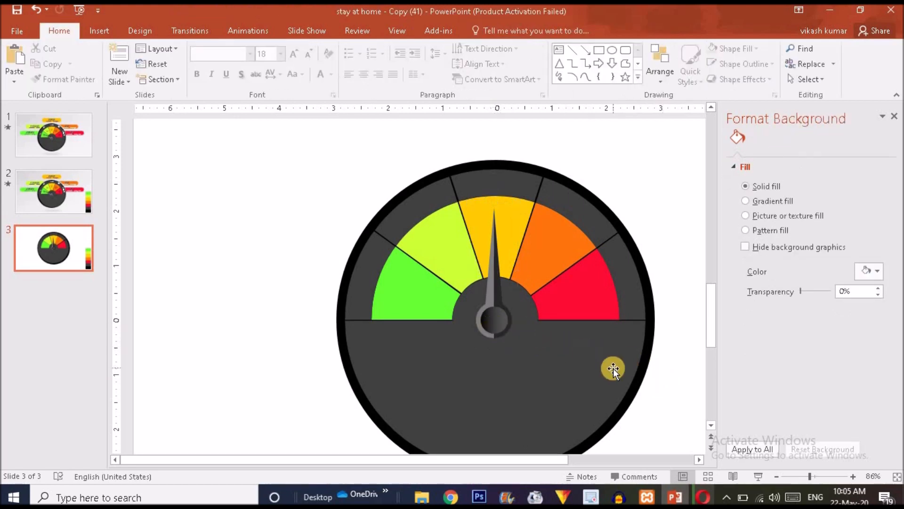
Step: Set the first gradient stop of the hub circle to the darkest grey of the white theme shades
left_click(501, 327)
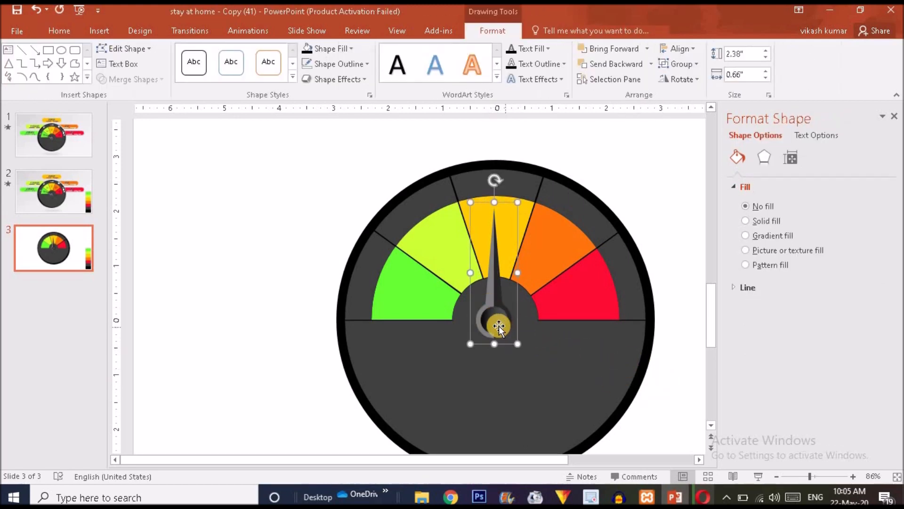
left_click(500, 327)
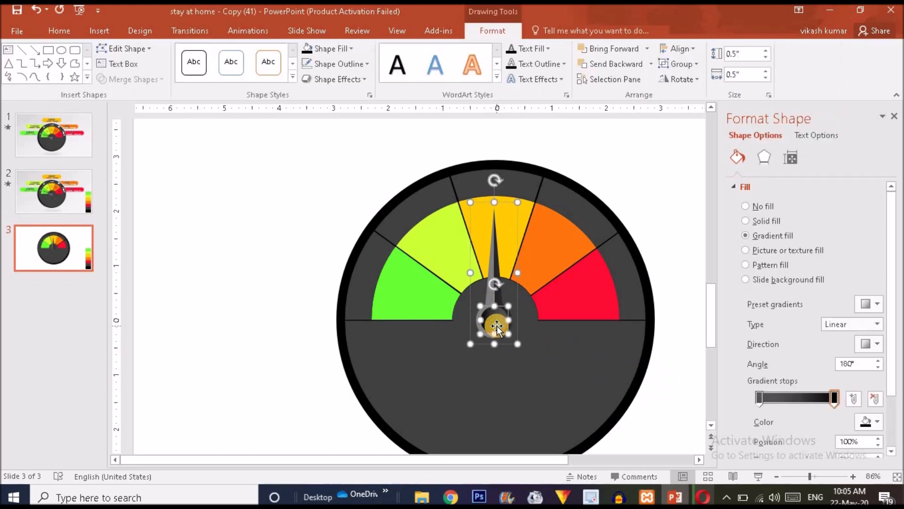
left_click(759, 400)
left_click(875, 422)
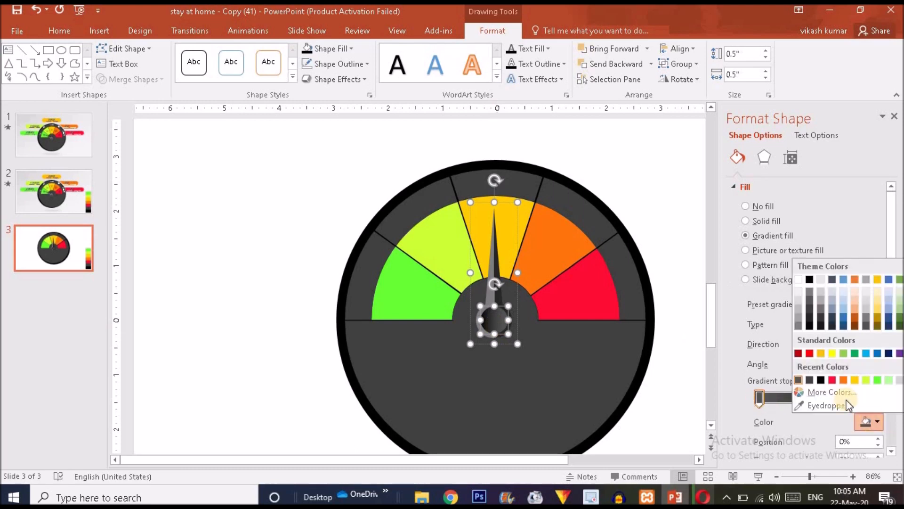
left_click(799, 325)
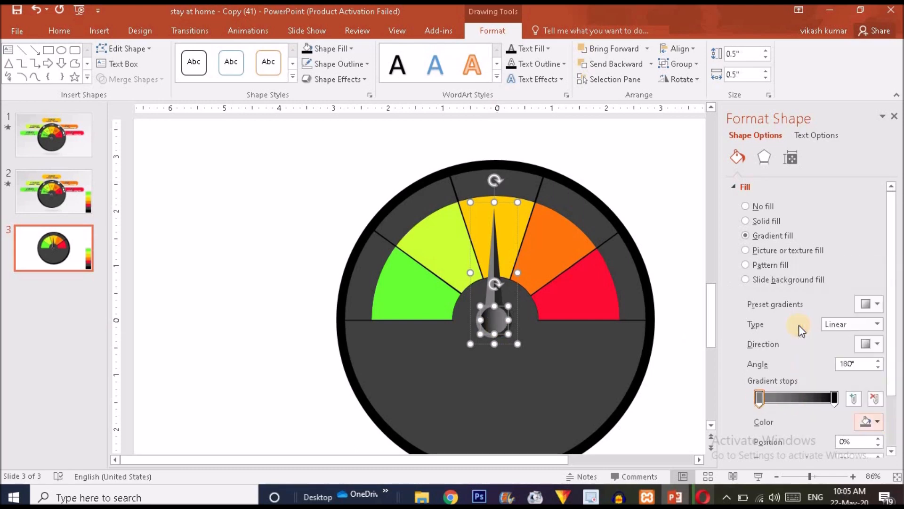
left_click(683, 350)
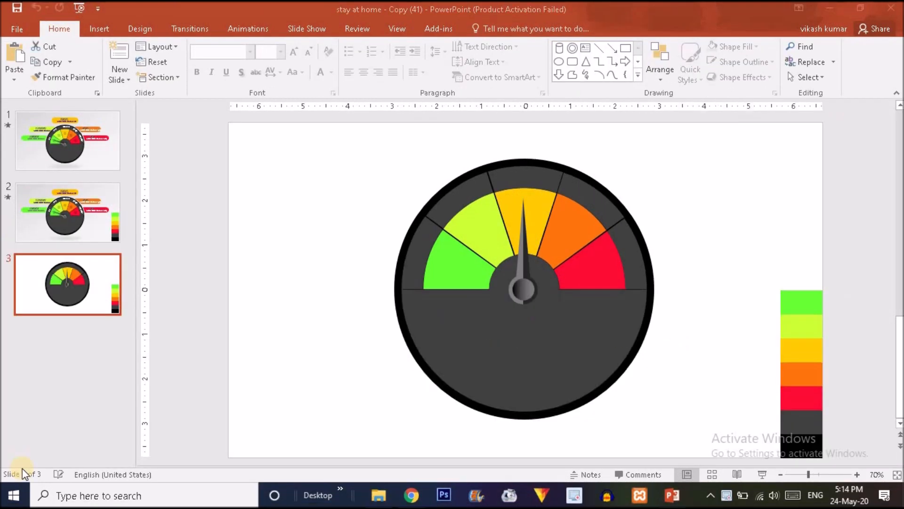
Step: Open slide 2 to examine the finished gauge with its labels, face icons and month banners
left_click(93, 225)
left_click(248, 230)
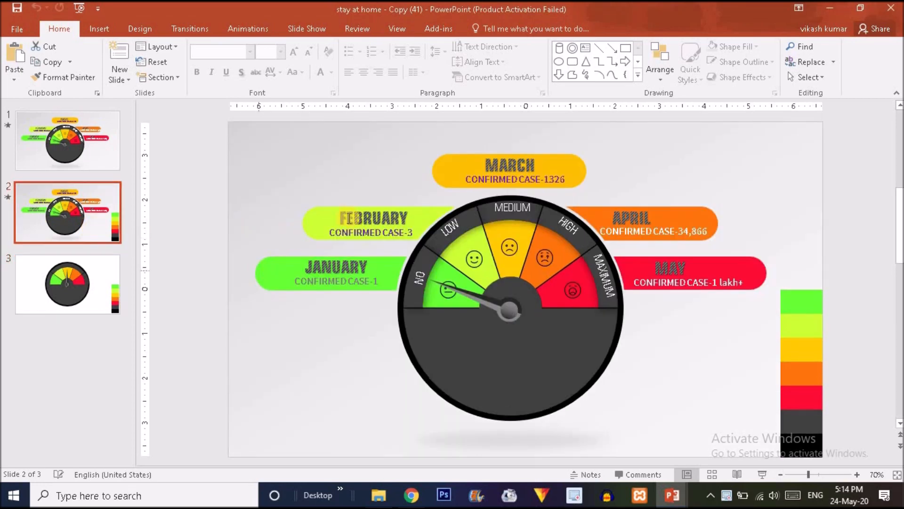